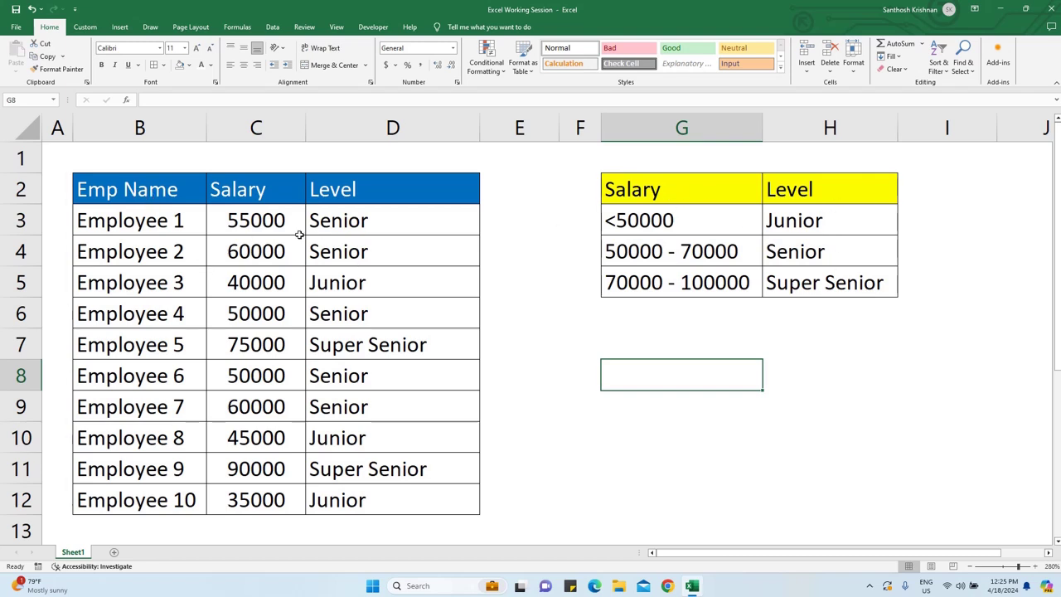
Step: Select C3 to confirm Employee 1's salary of 45000, with the Level column still empty
click(248, 219)
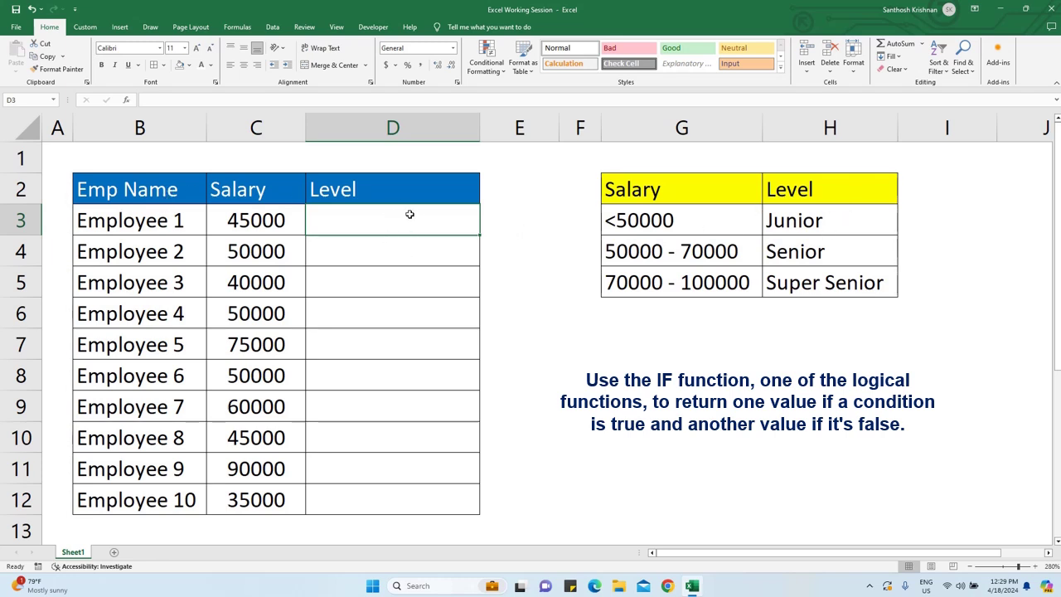
Step: Enter =IF(C3<50000,"Junior") in D3 so Employee 1 shows Junior
text(=)
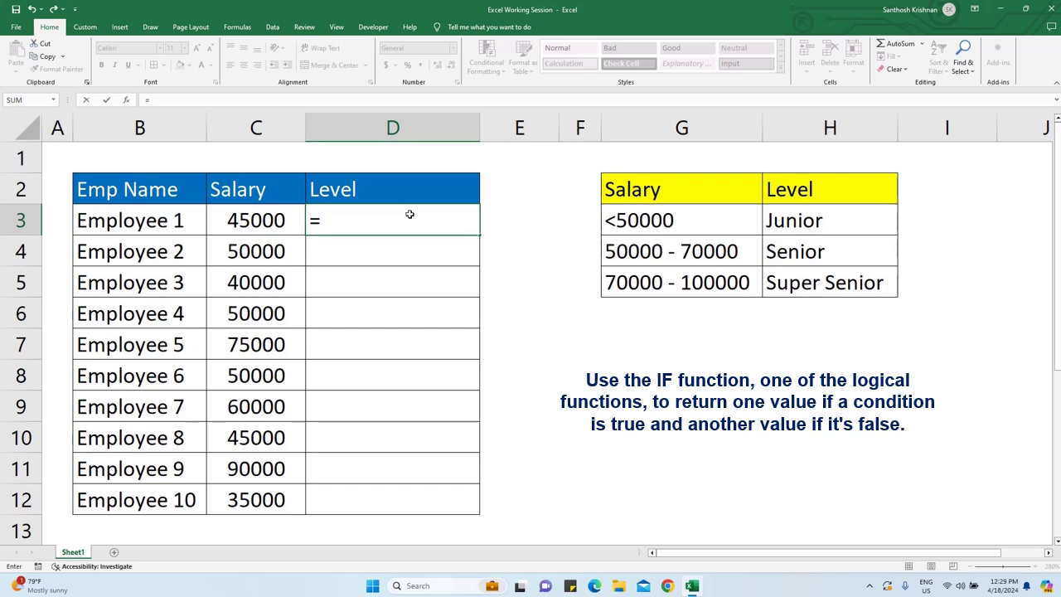
text(IF)
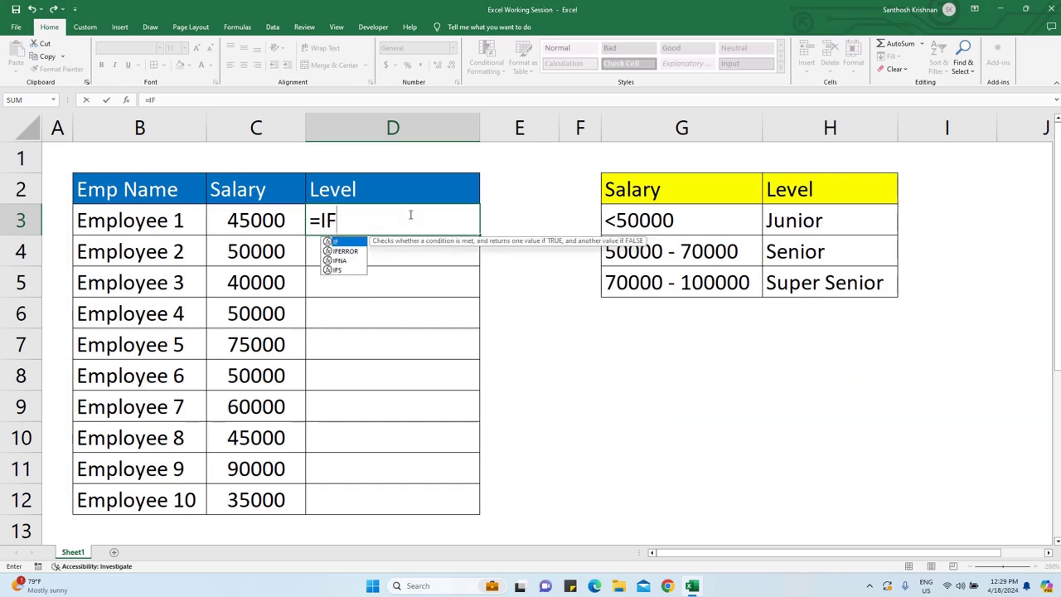
text(()
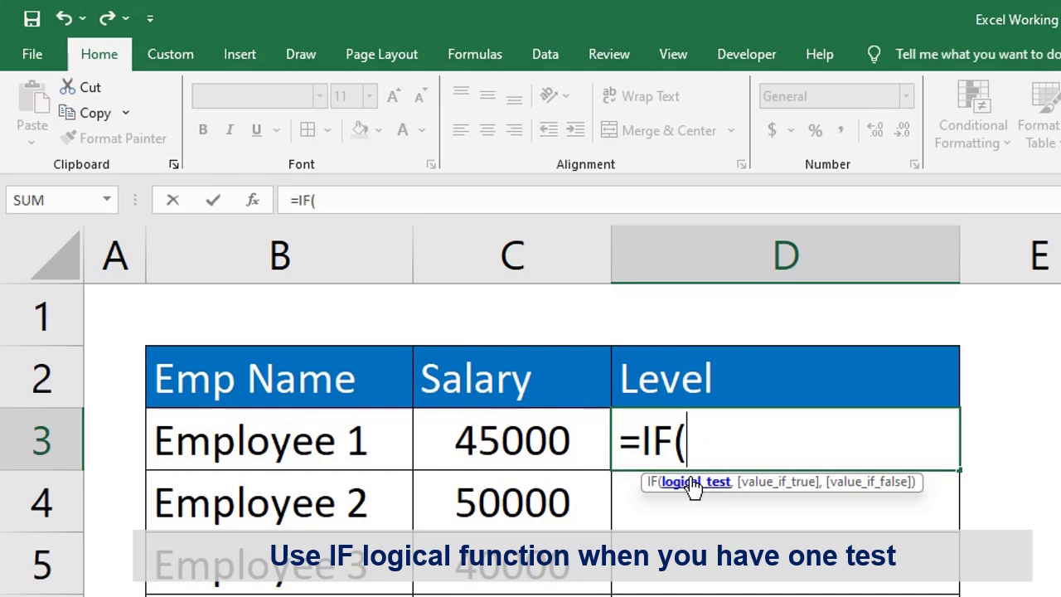
click(520, 437)
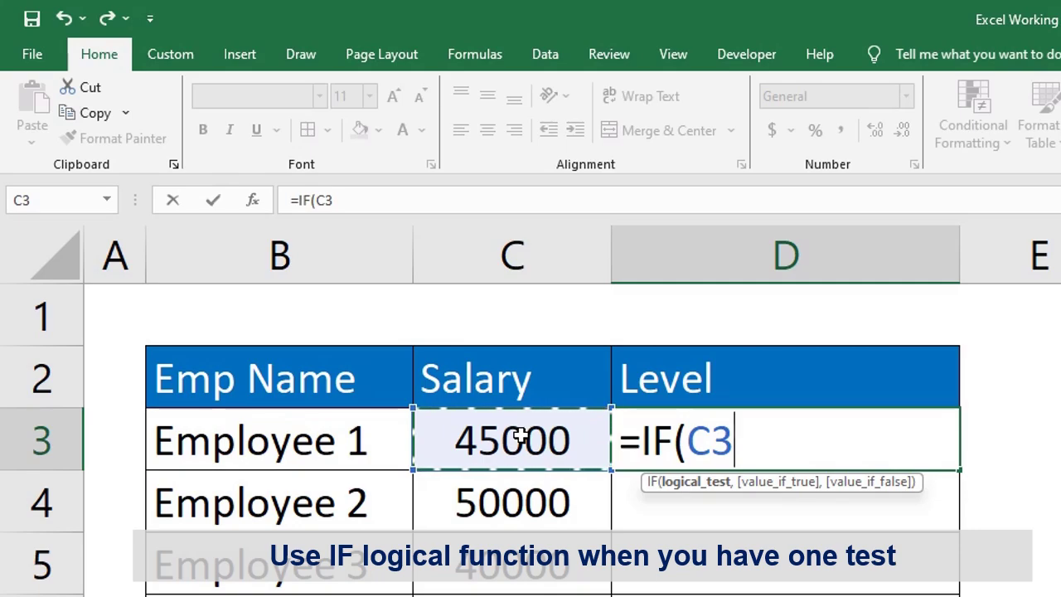
text(<)
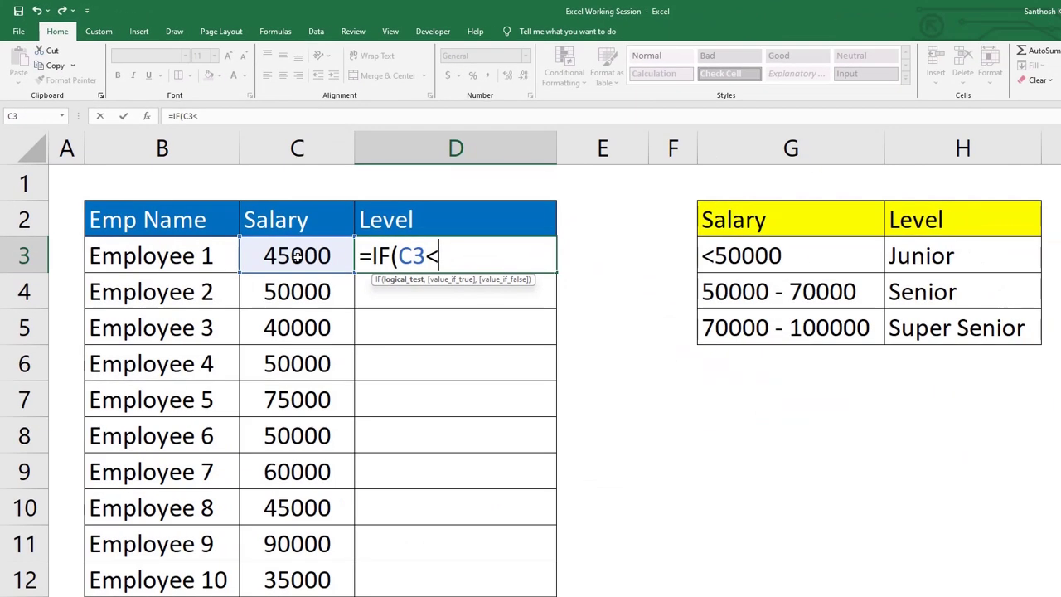
text(50)
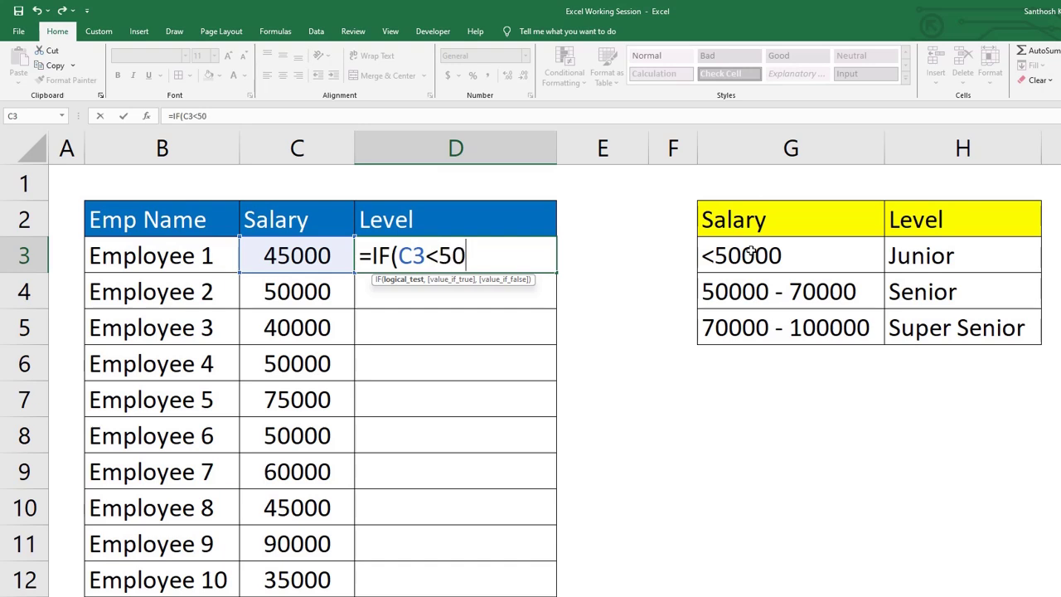
text(000)
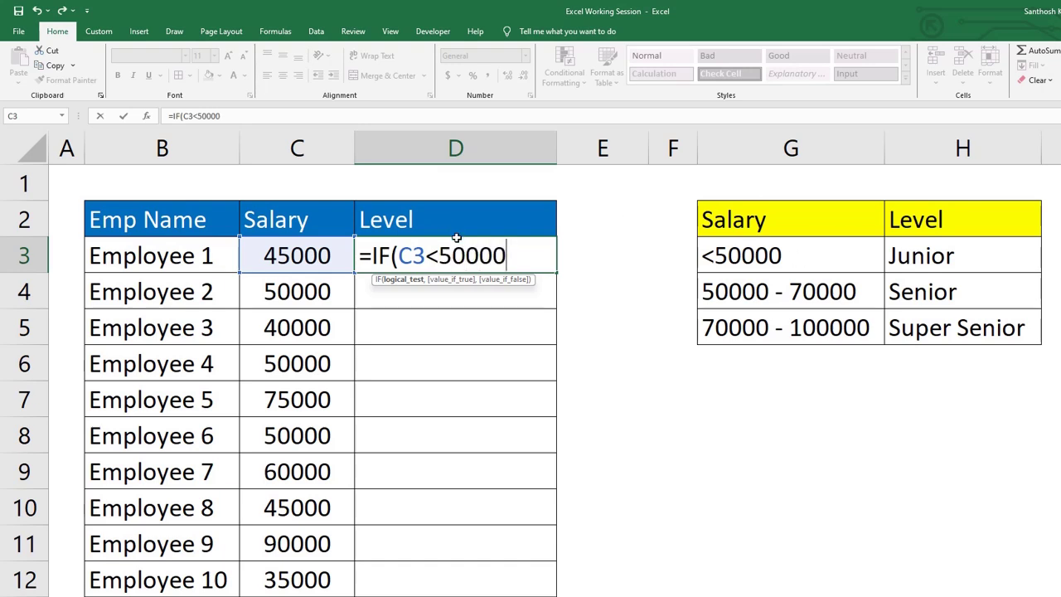
text(,)
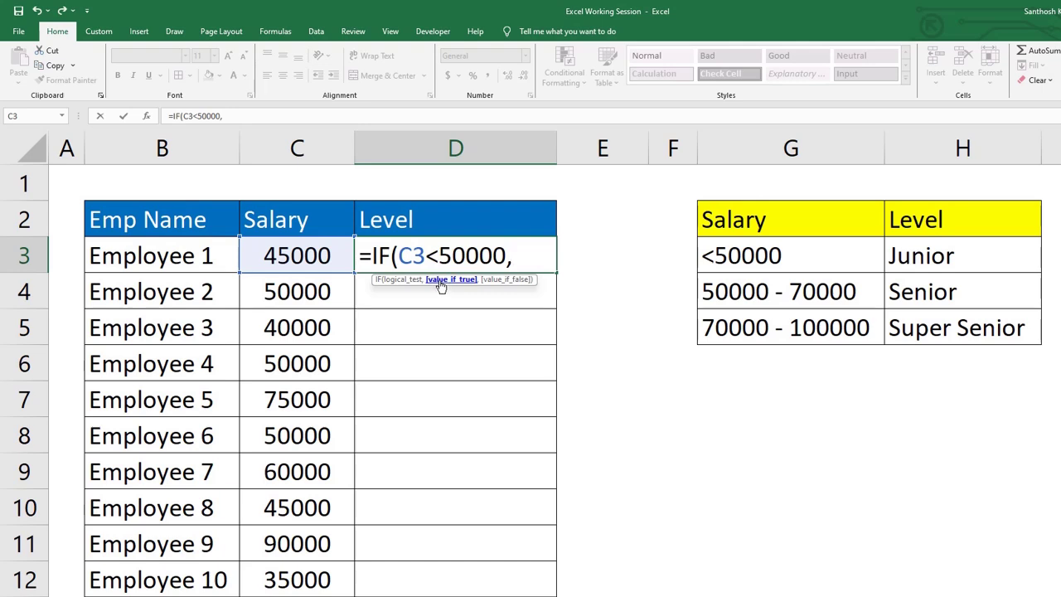
text("Ju)
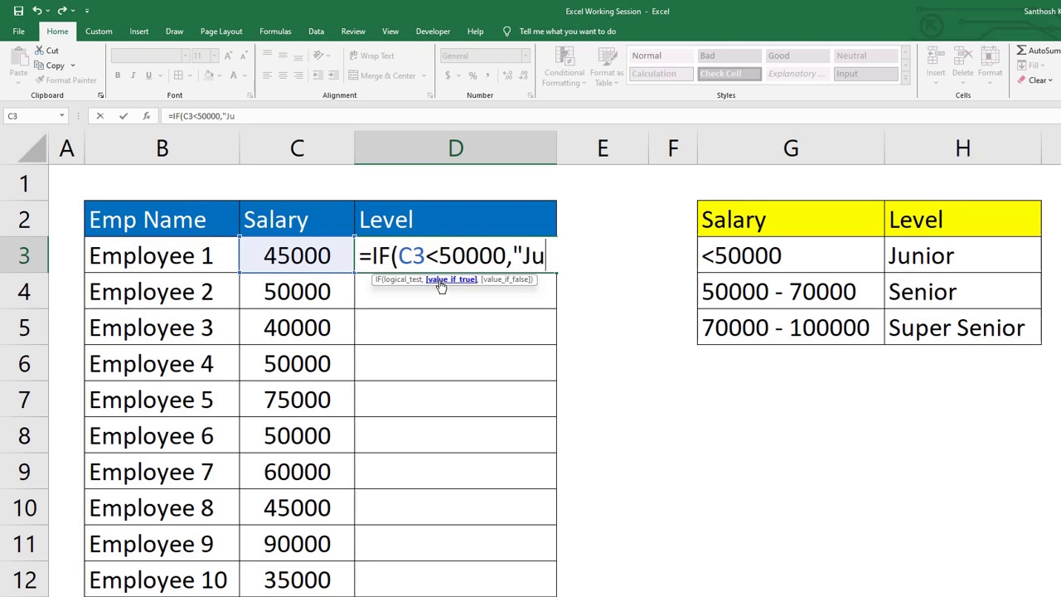
text(nior)
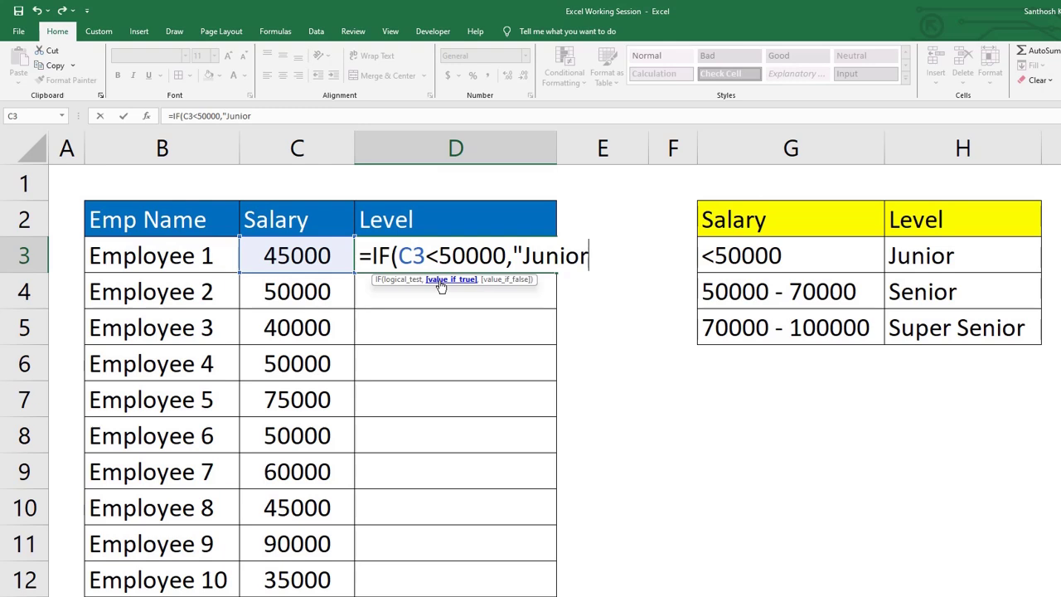
text("))
key(Return)
key(Left)
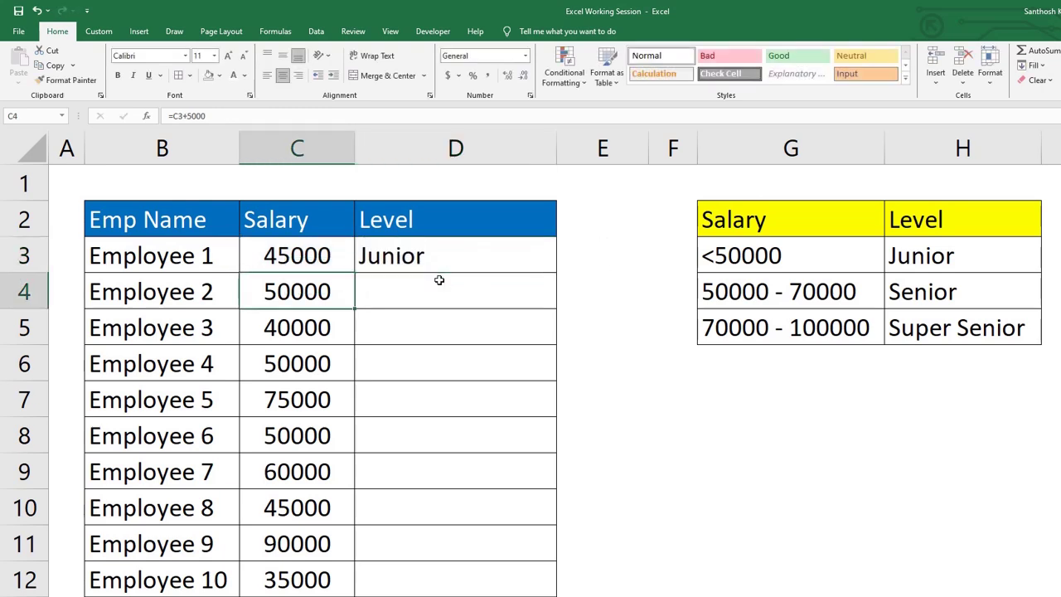
Step: Change Employee 1's salary in C3 from 45000 to 55000, making D3 show FALSE
click(322, 255)
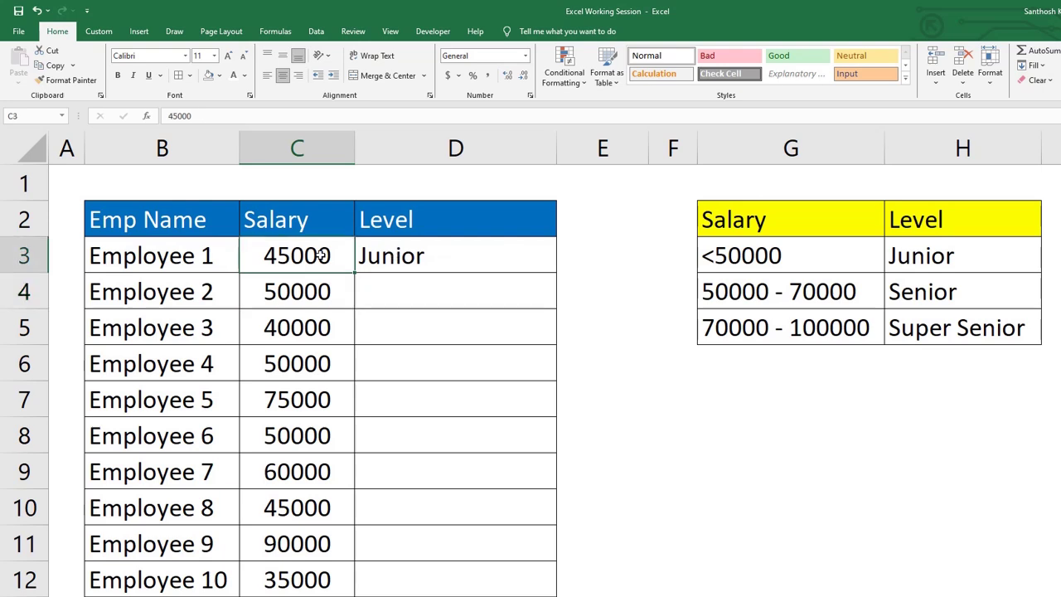
click(416, 260)
click(783, 265)
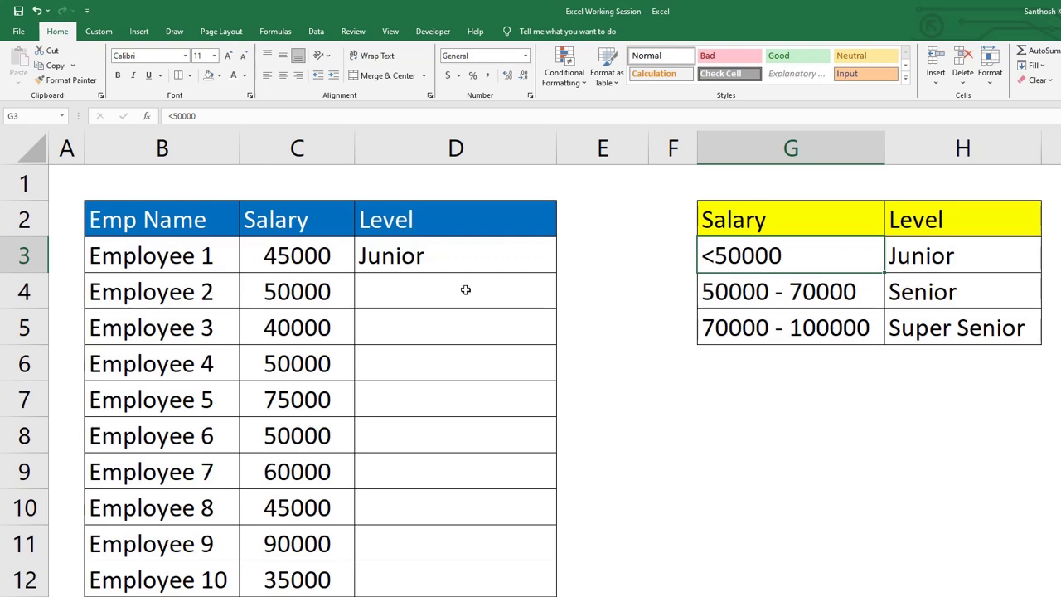
click(321, 254)
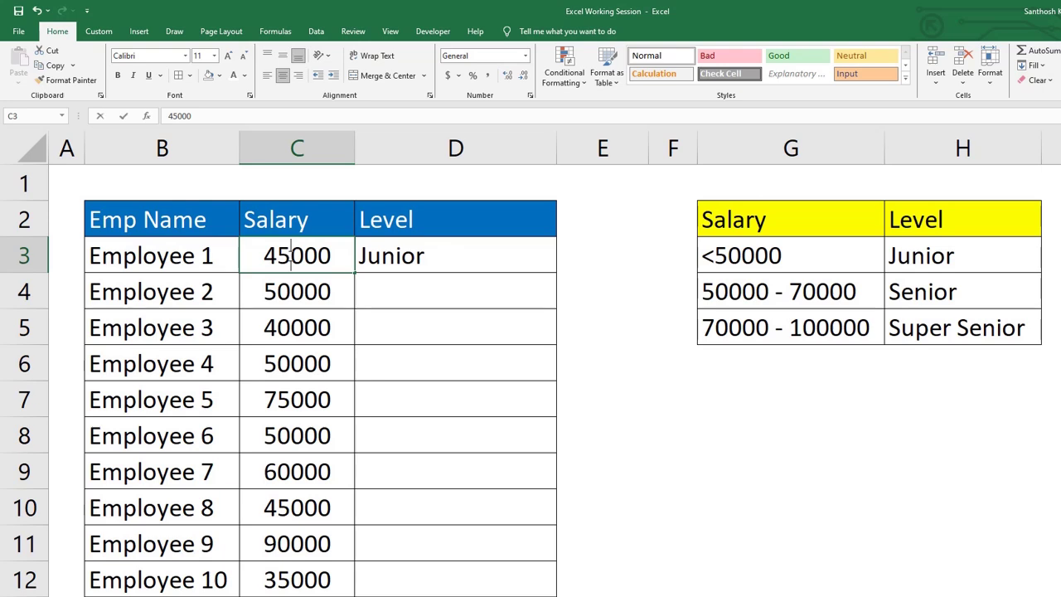
double_click(290, 256)
drag(292, 255, 265, 255)
text(5)
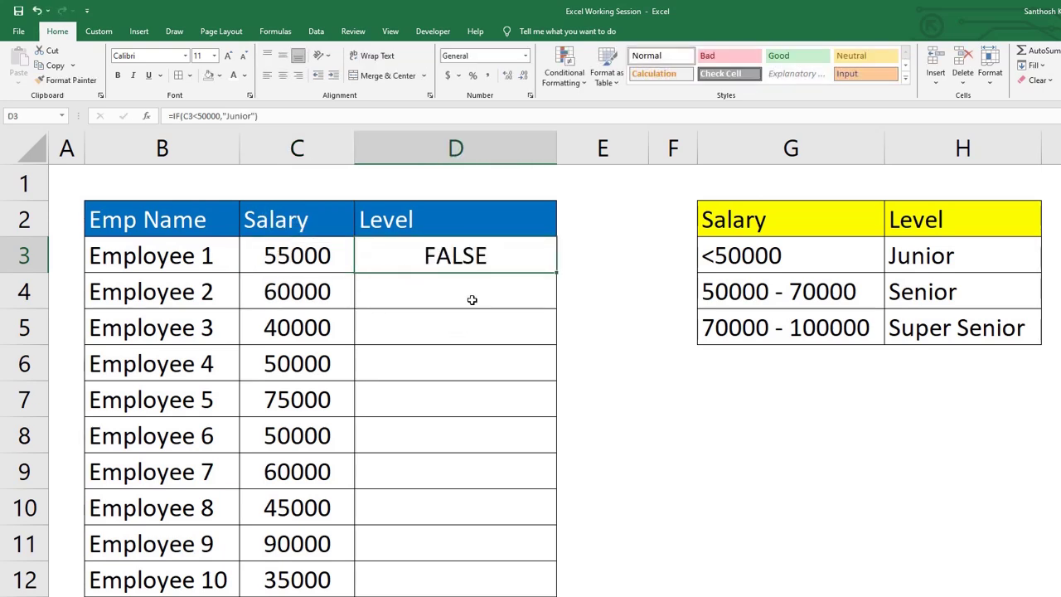
Step: Reopen D3's IF formula for editing, with the cursor right after "Junior"
double_click(412, 251)
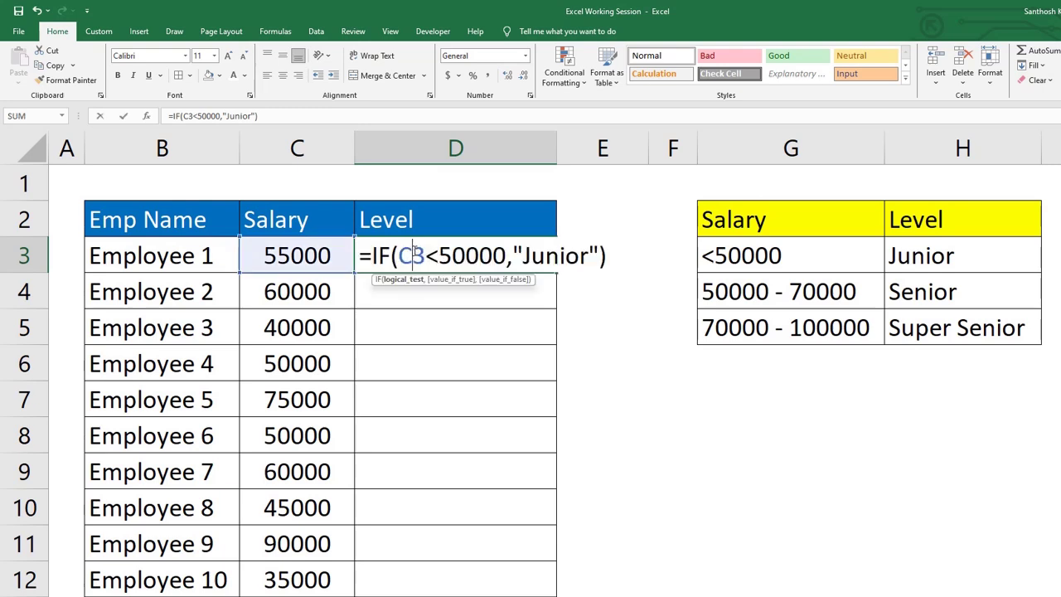
key(Escape)
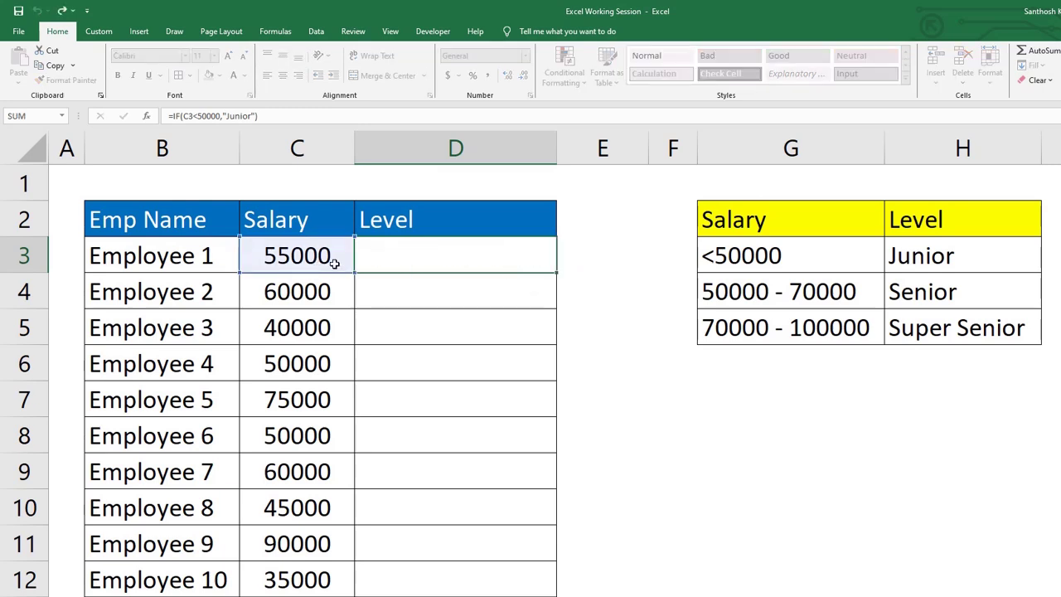
double_click(417, 257)
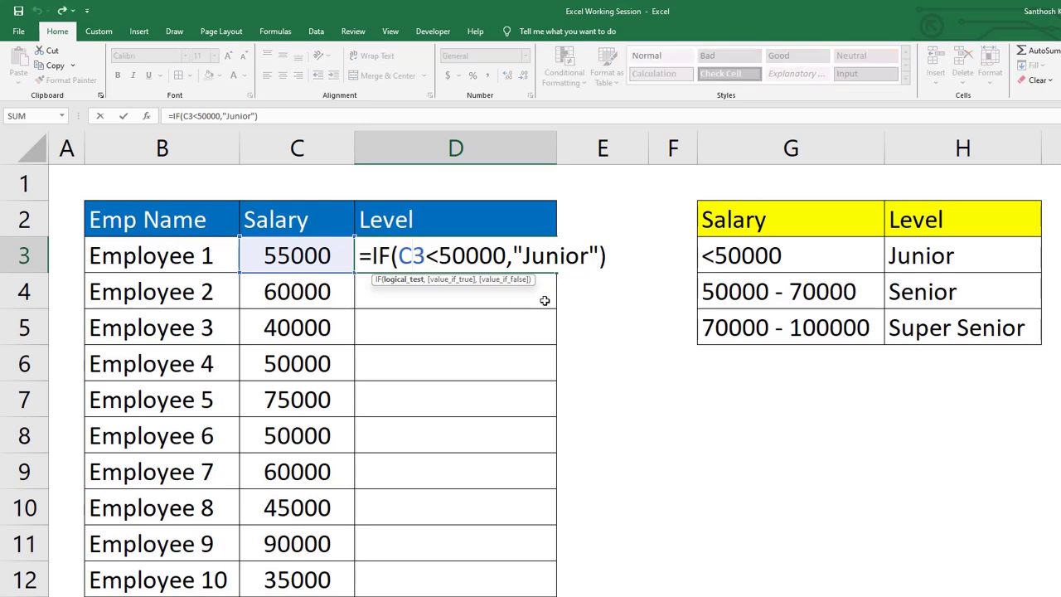
key(Escape)
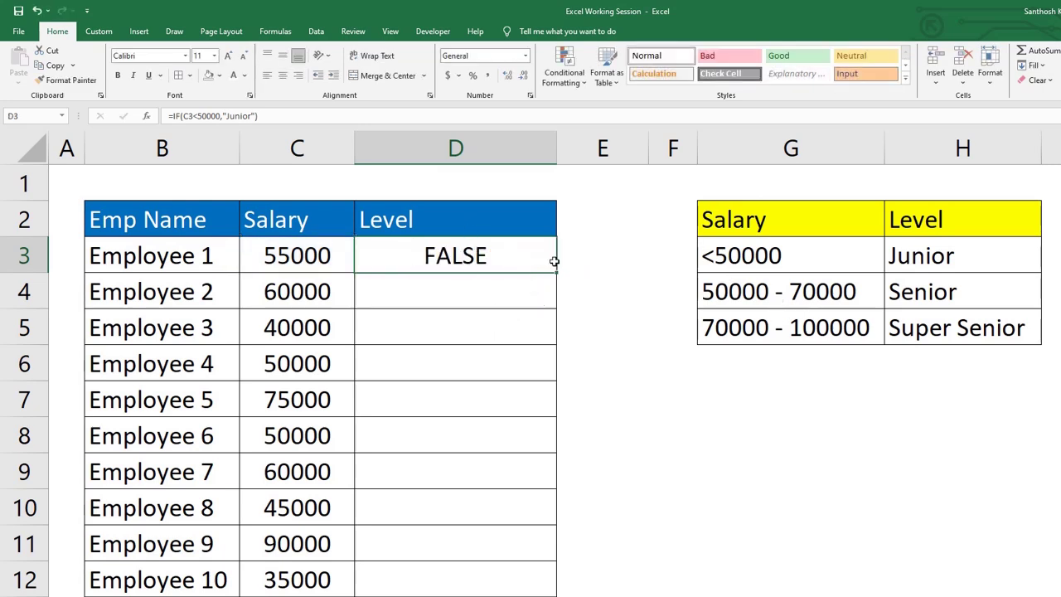
double_click(498, 249)
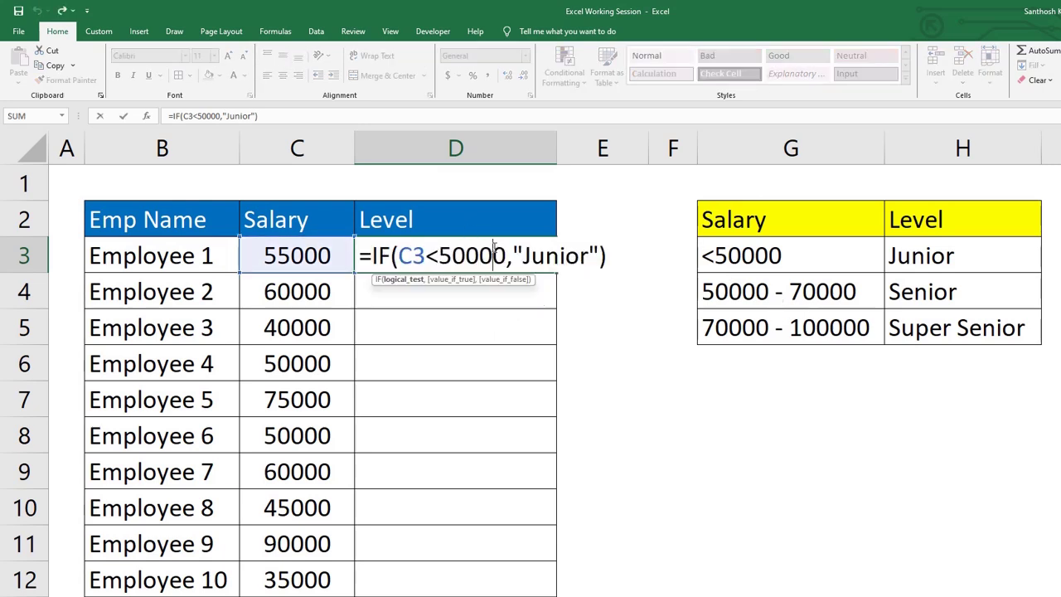
click(598, 256)
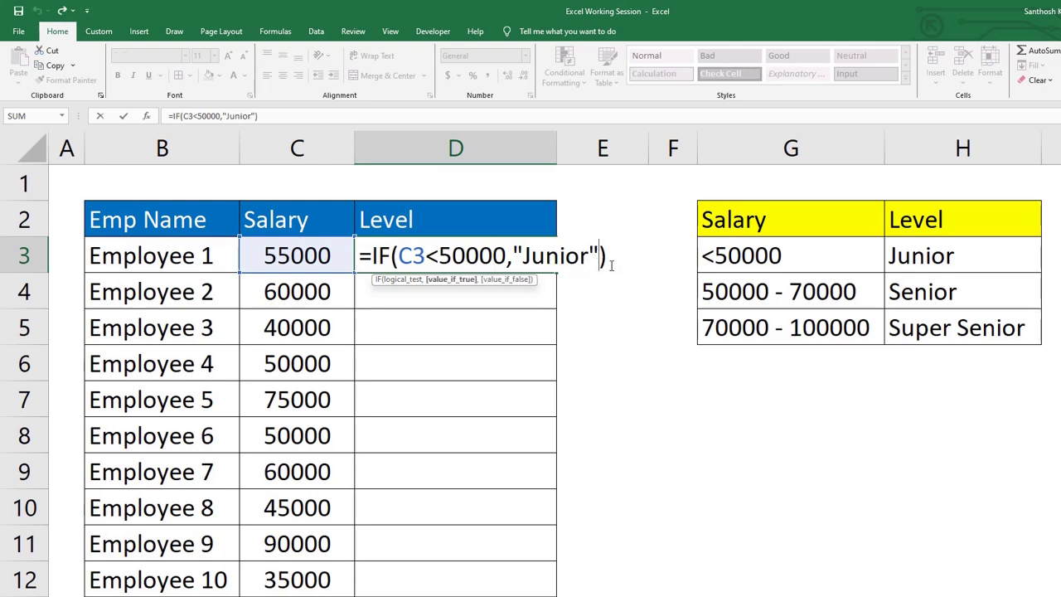
Step: Nest further IFs in D3: "Senior" below 70000, then "Super Senior" below 100000
text(,I)
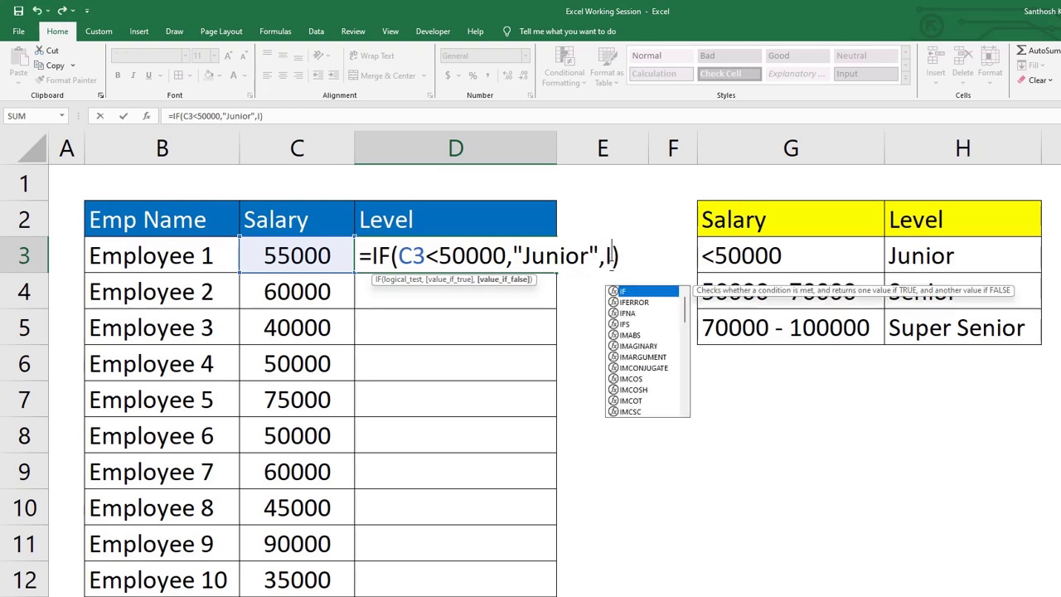
text(F)
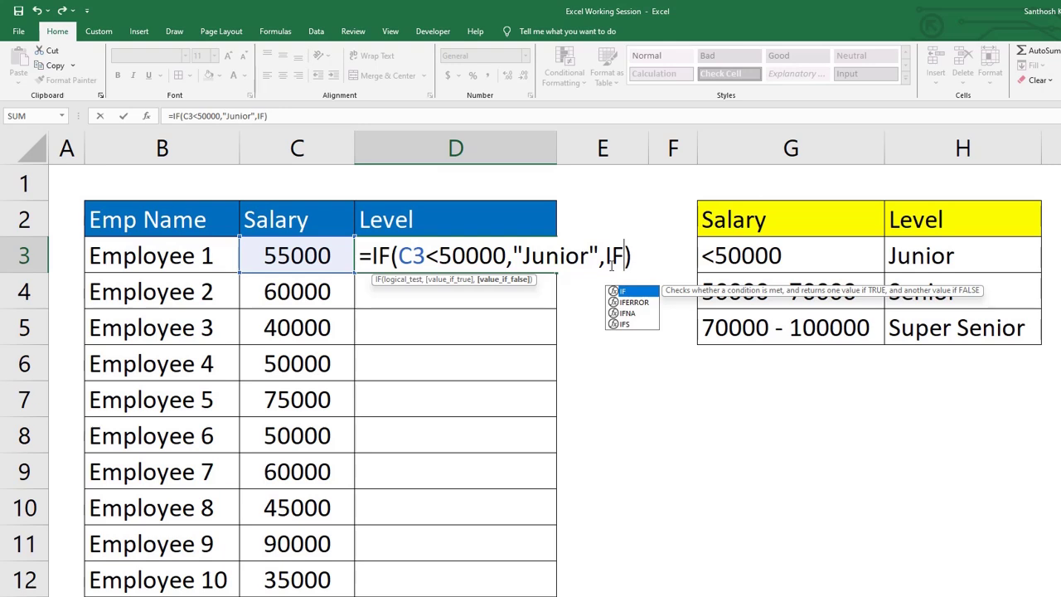
text(()
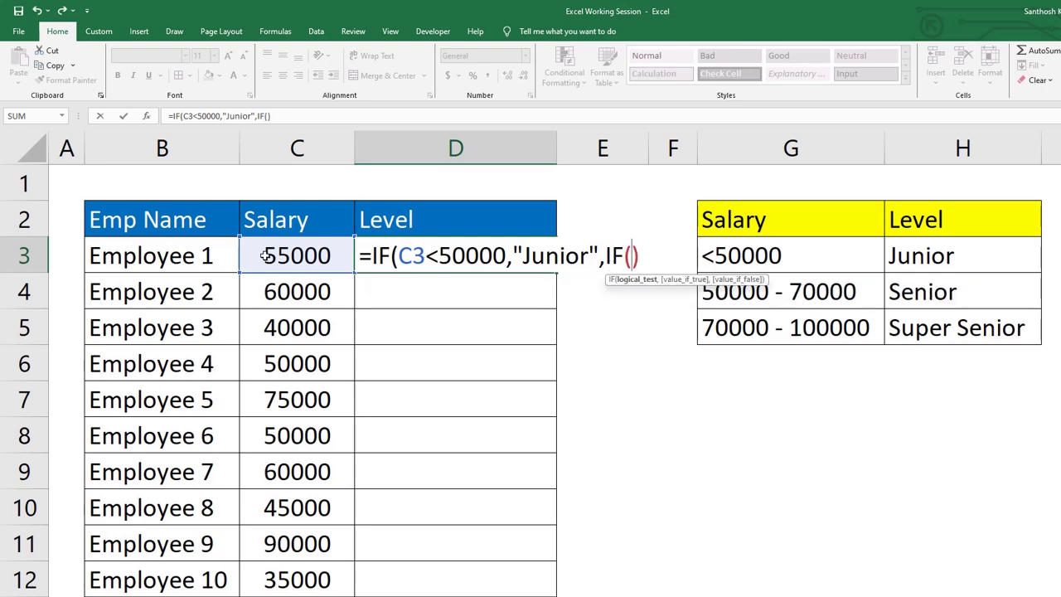
click(264, 257)
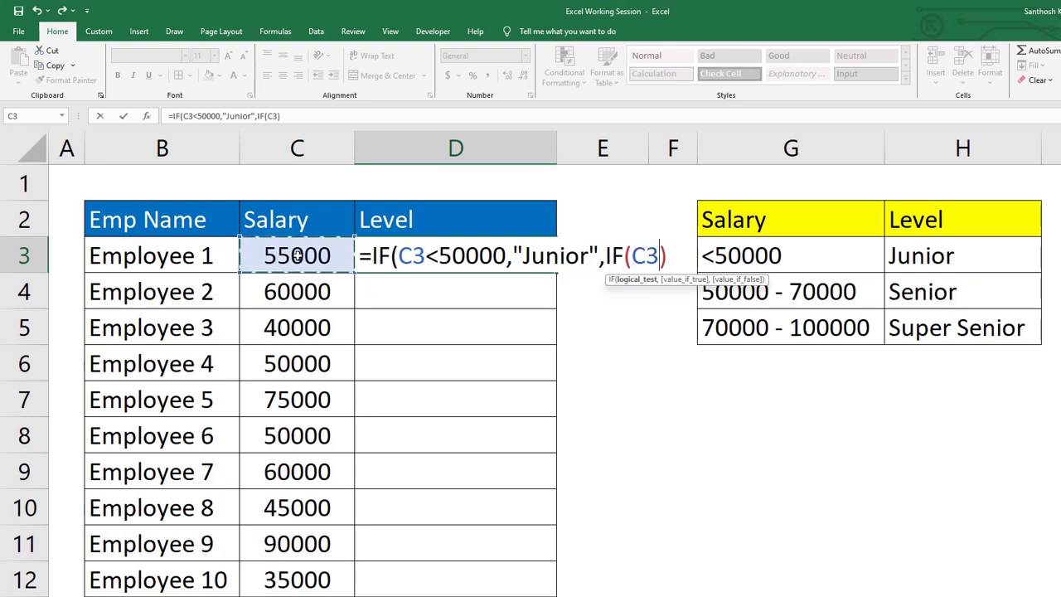
text(<70)
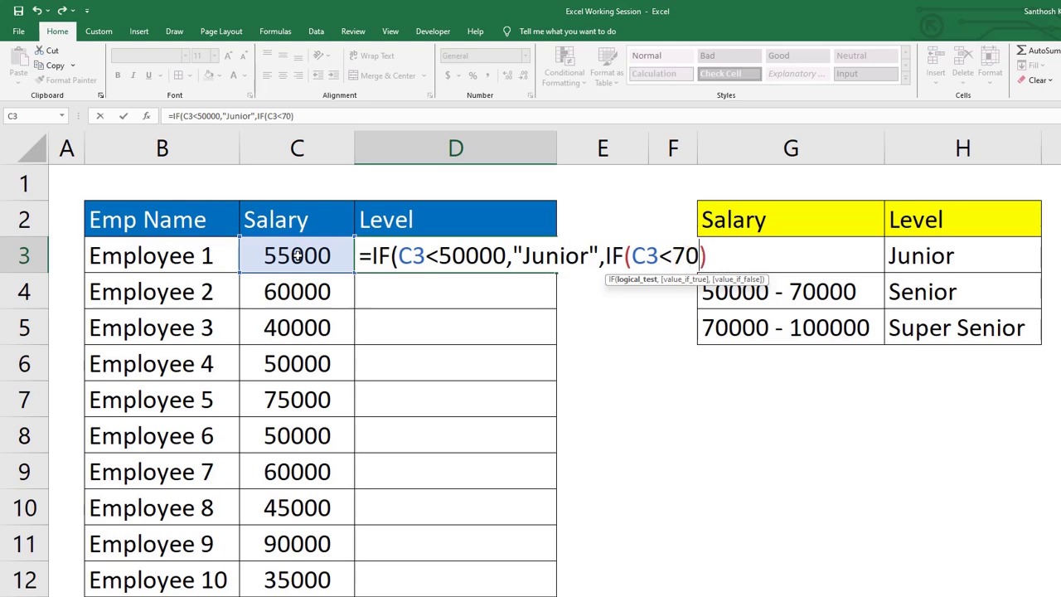
text(000,")
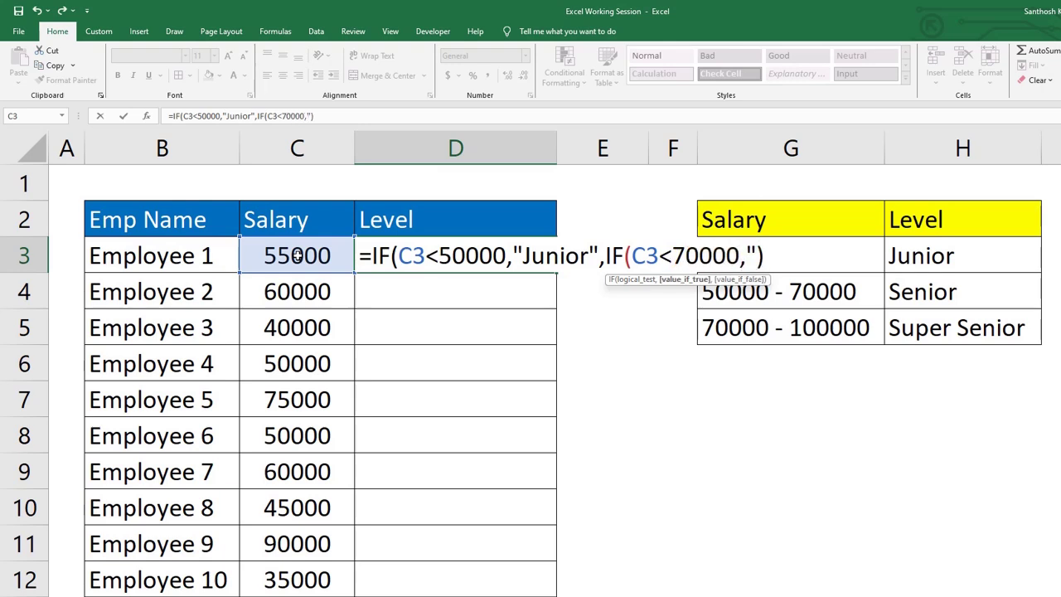
text(S)
text(enior)
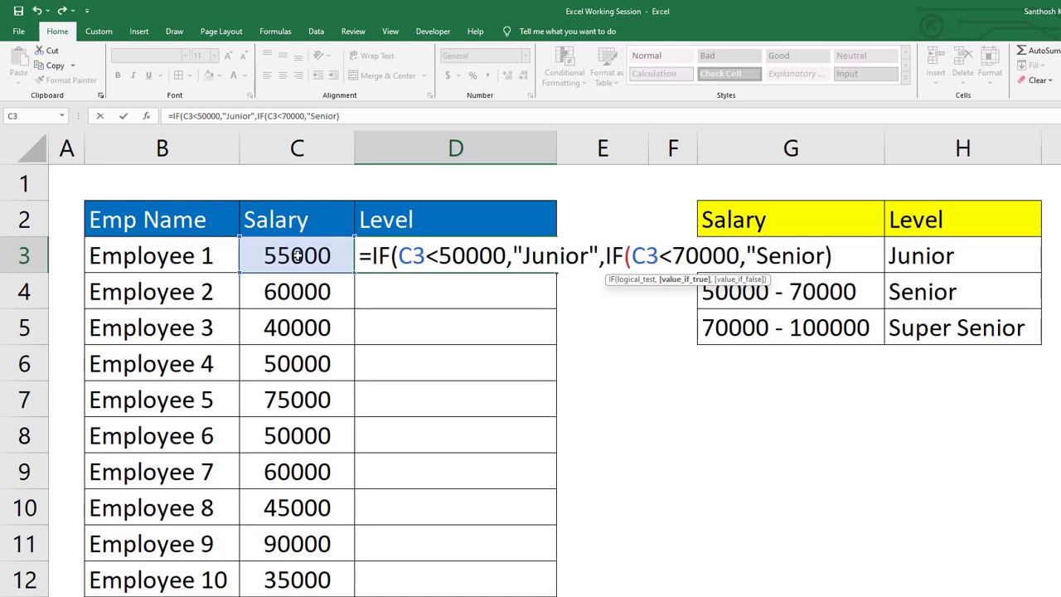
text(")
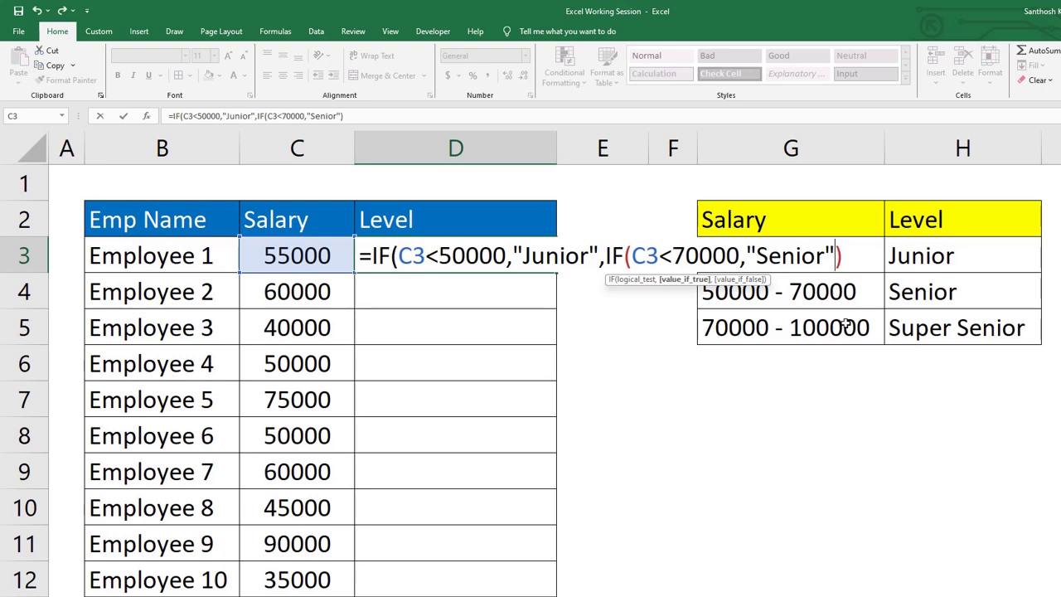
text(,I)
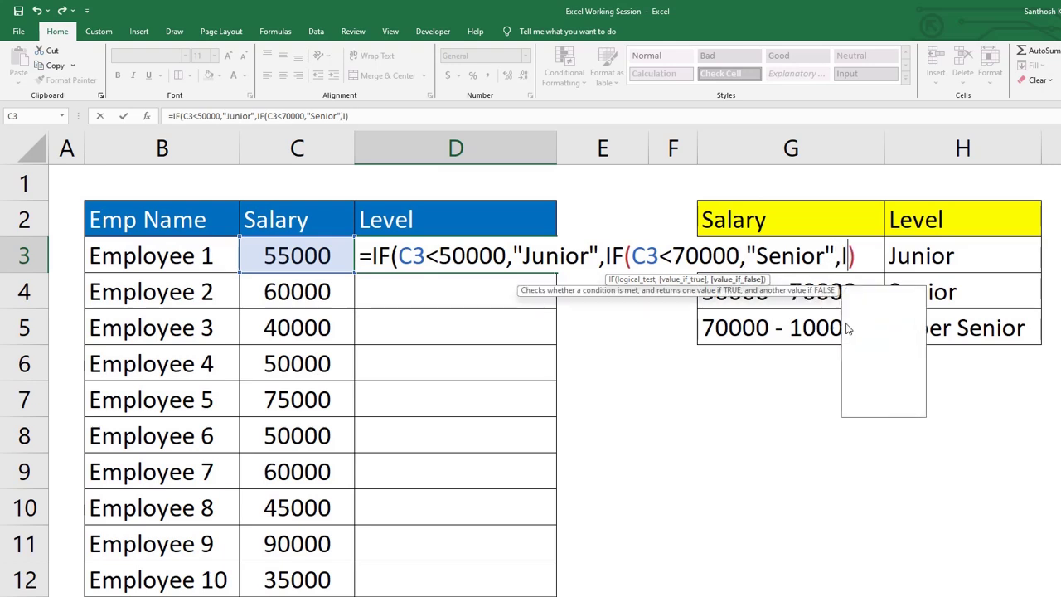
text(F()
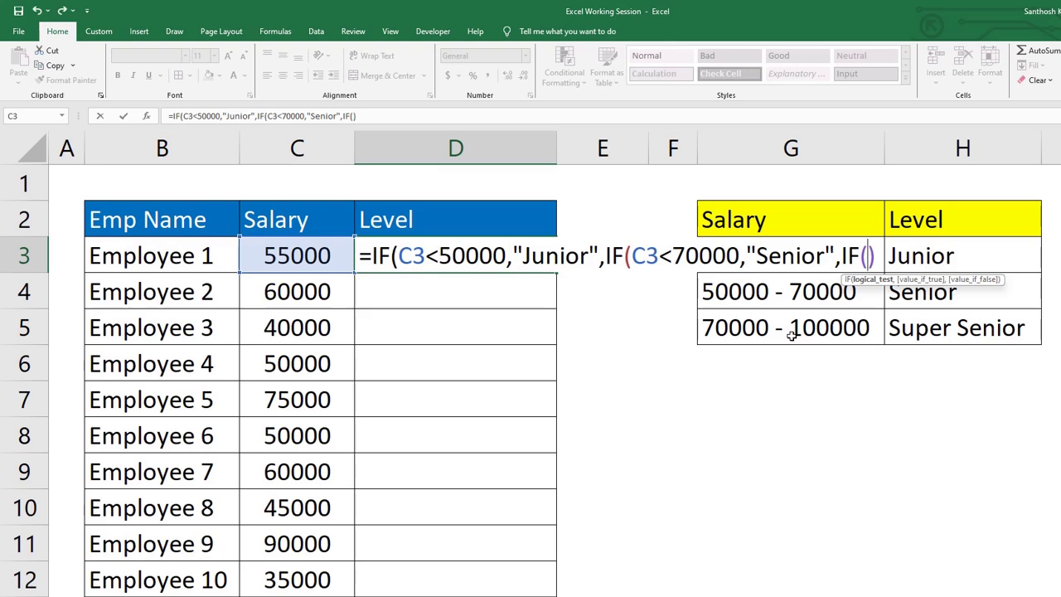
click(323, 252)
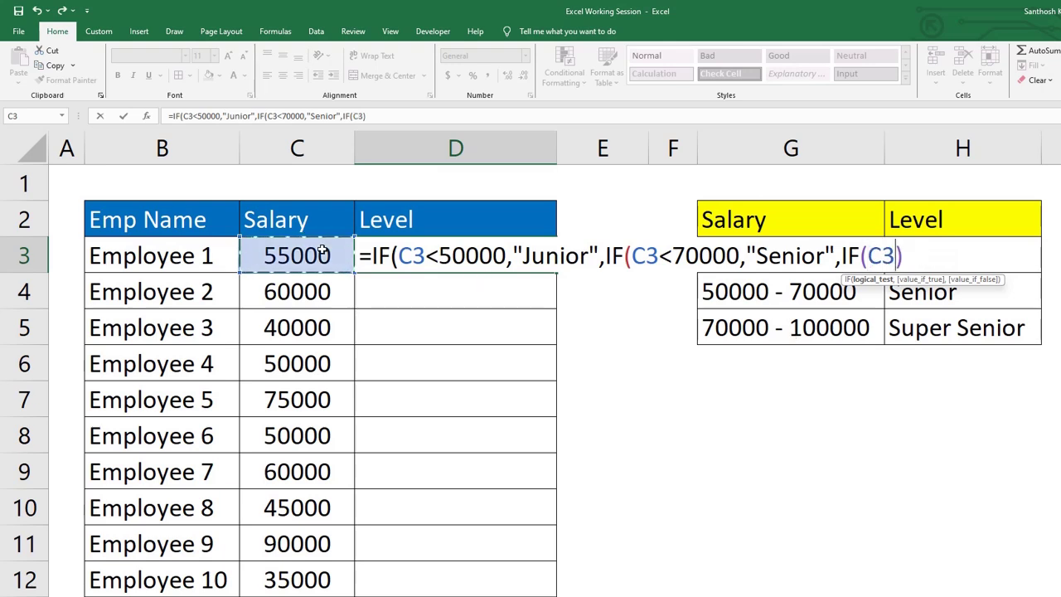
text(<10000)
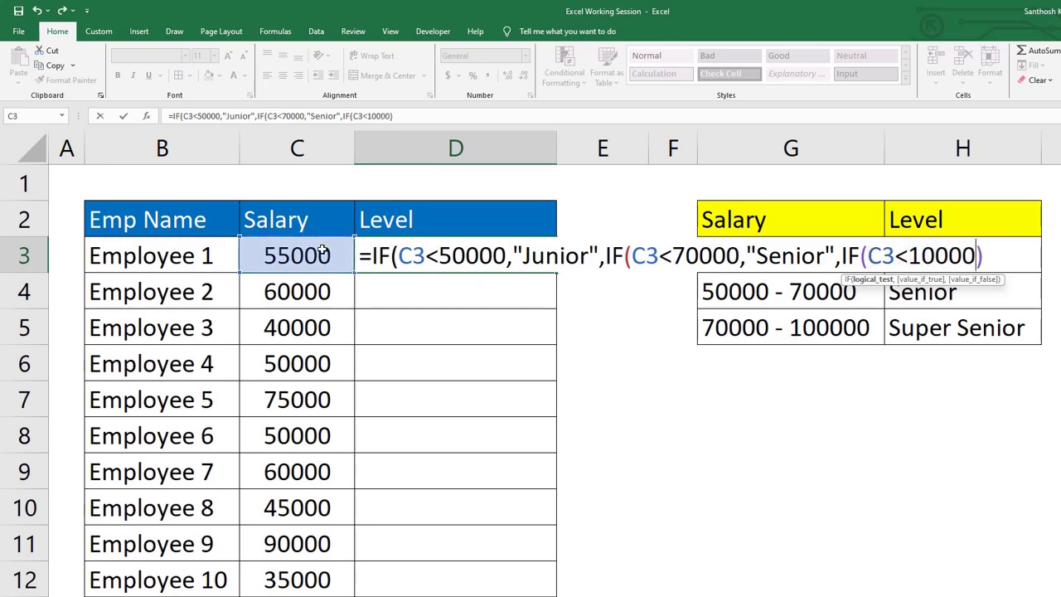
text(0,)
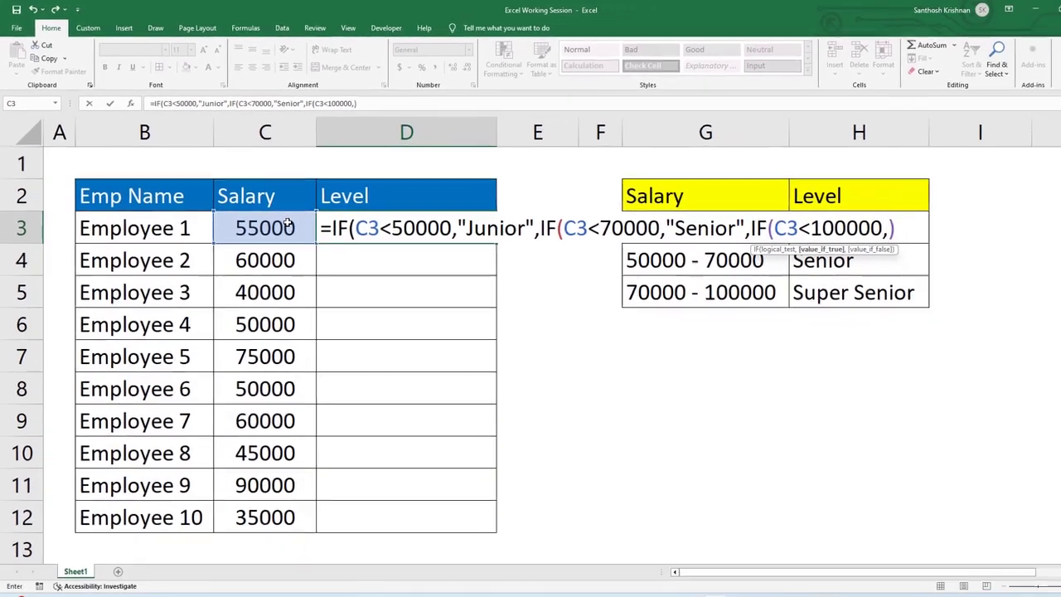
text("Super Senior")
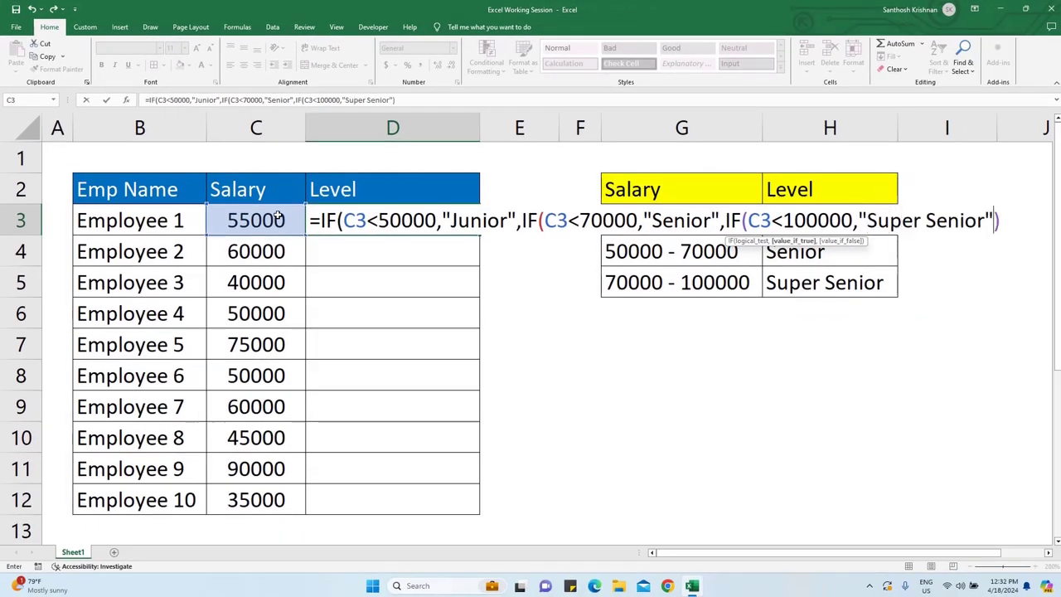
text(,)
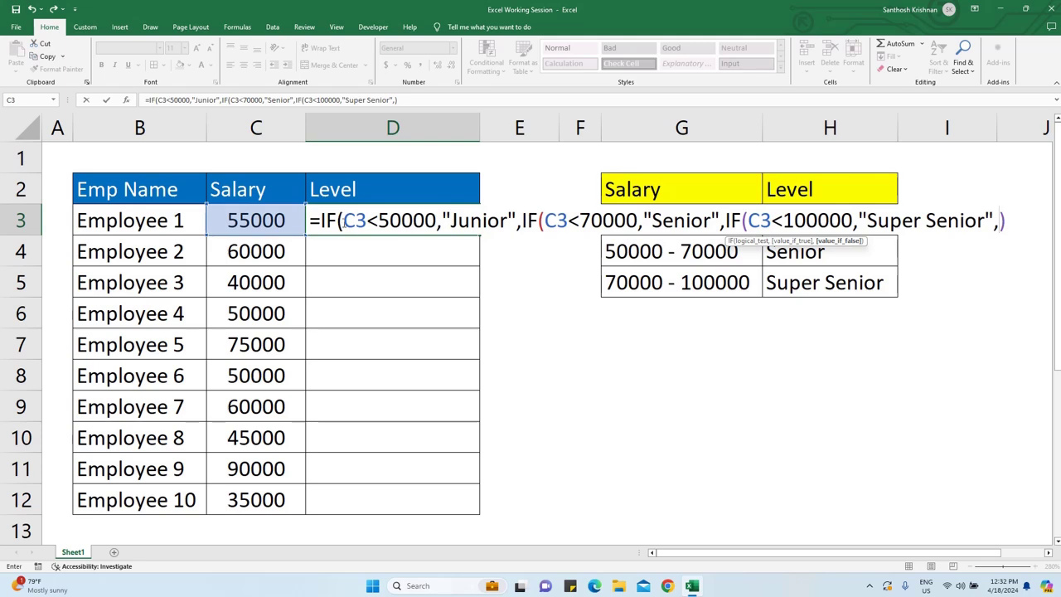
Step: Finish D3's nested IF with "Not Categorized" as the final result and commit it
text(")
text(Not C)
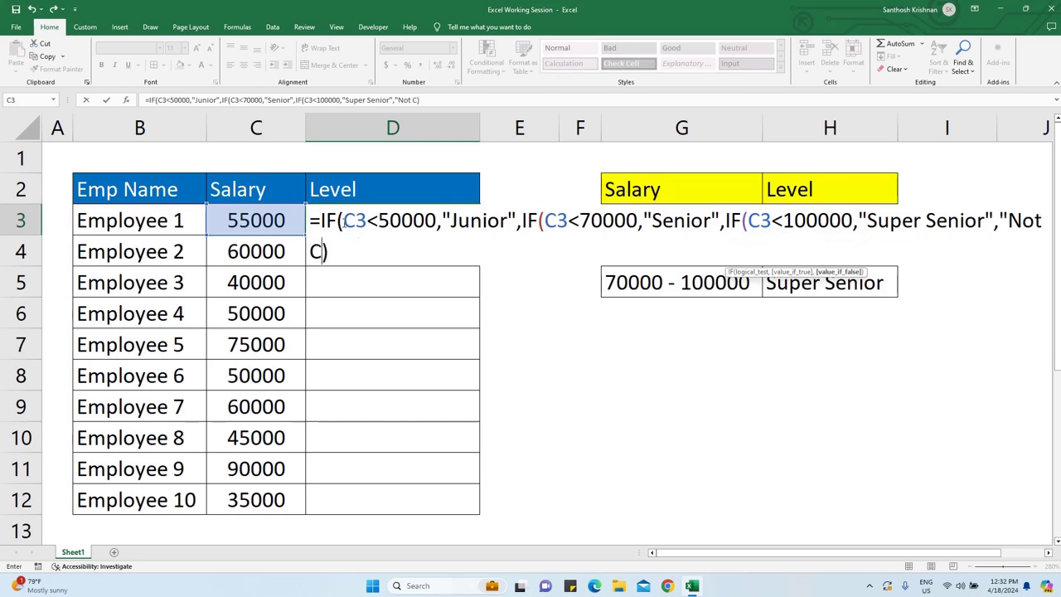
text(ategorized)
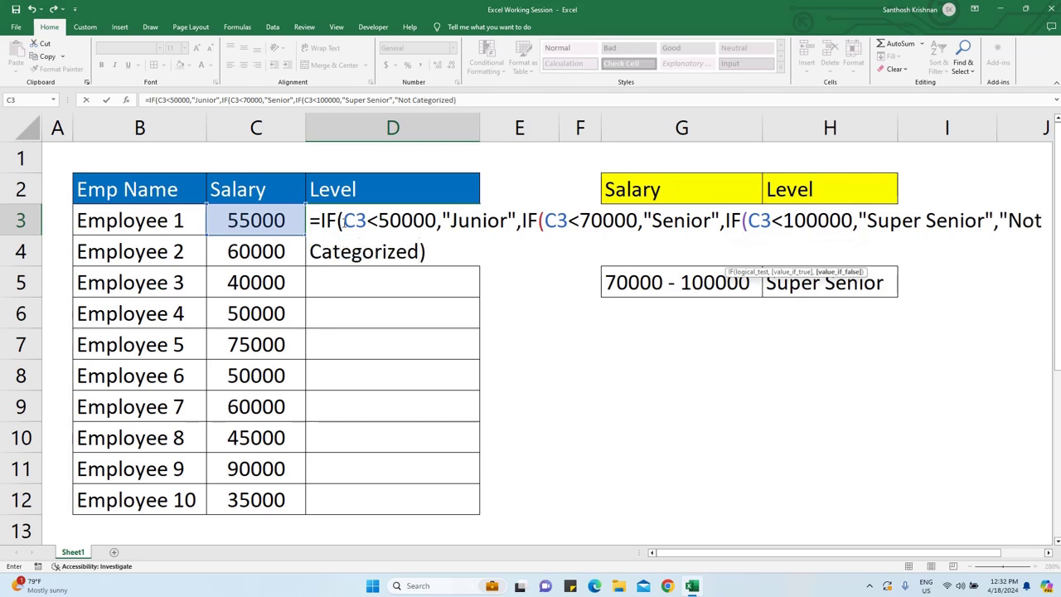
text(")
text()))
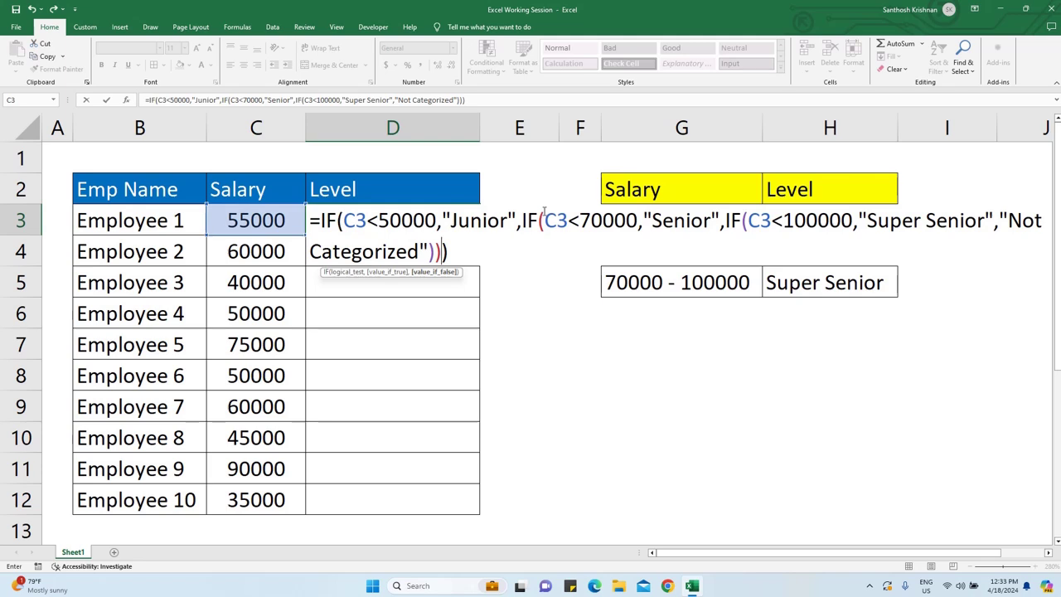
click(462, 251)
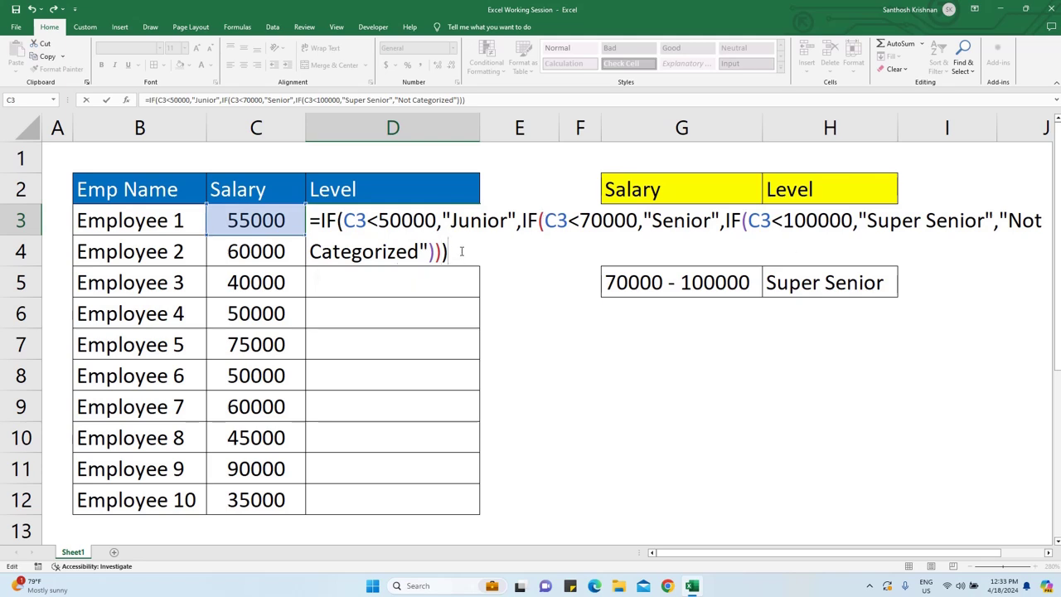
key(ctrl+Return)
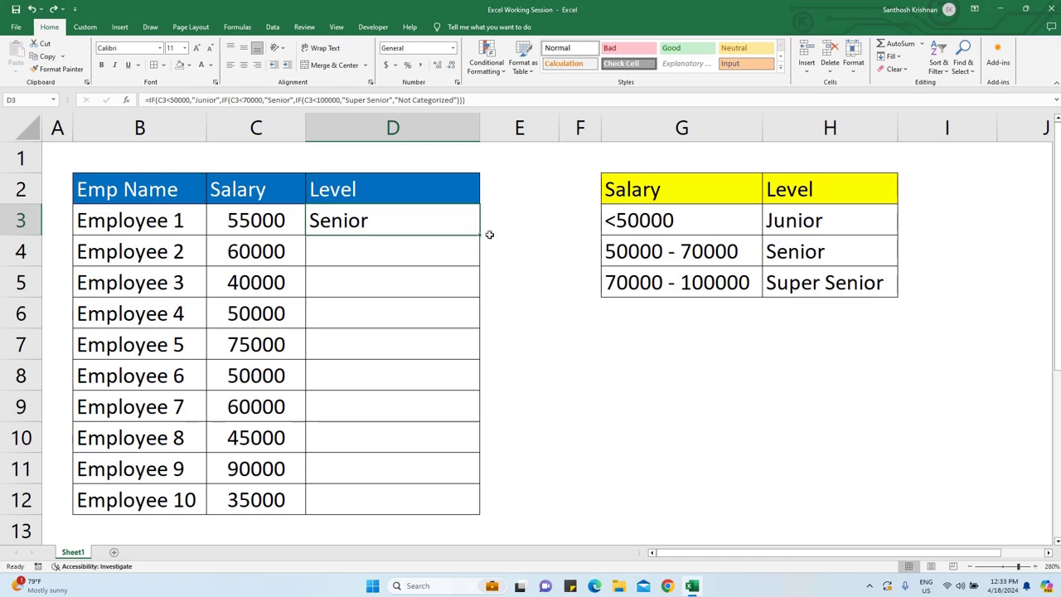
Step: Copy D3's nested IF formula into D4:D12
double_click(479, 238)
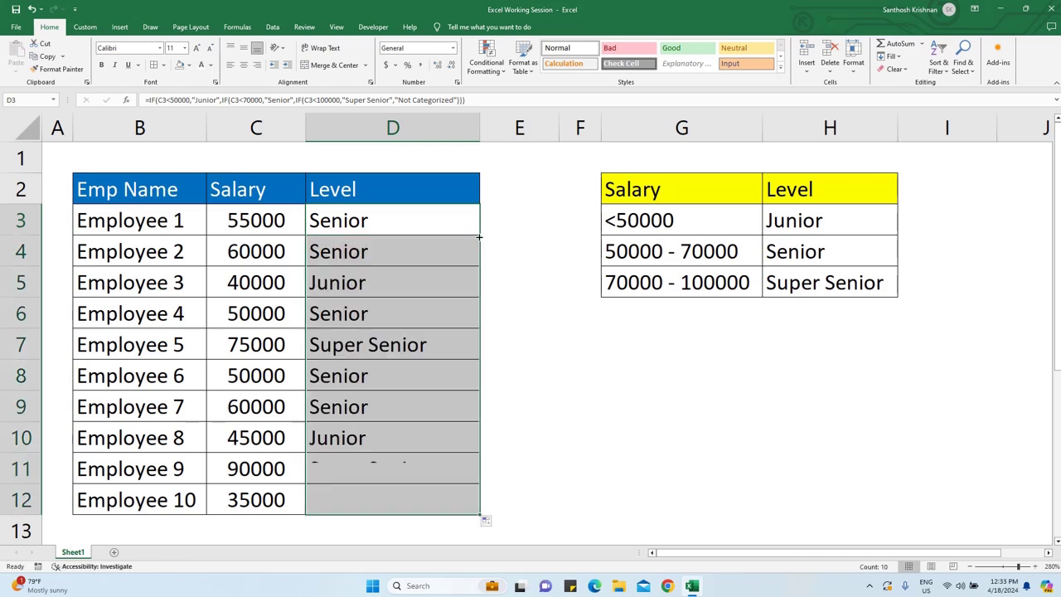
click(407, 218)
key(ctrl+c)
drag(396, 255, 400, 499)
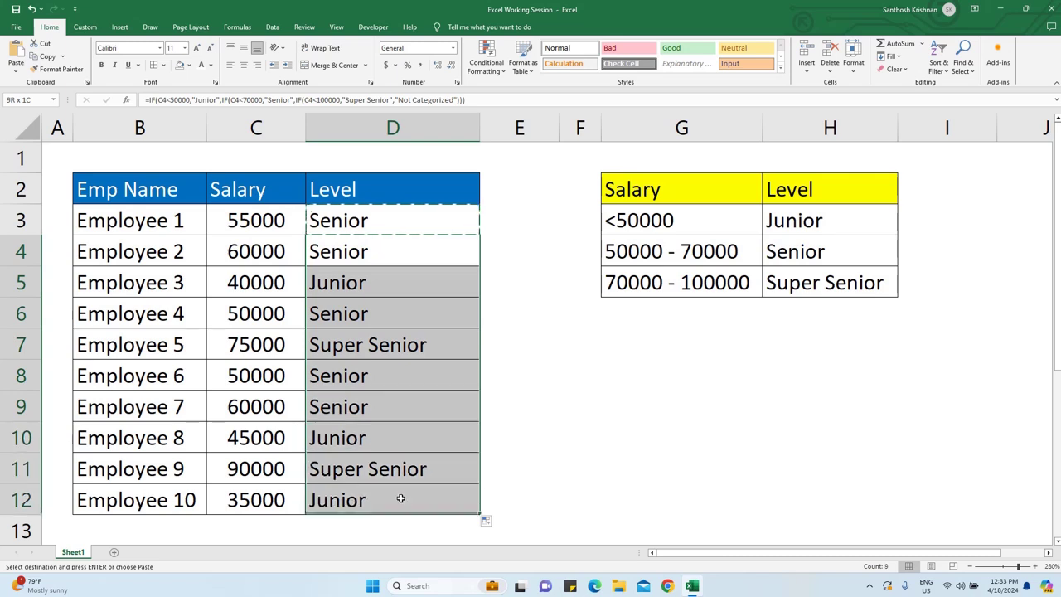
key(ctrl+v)
key(Escape)
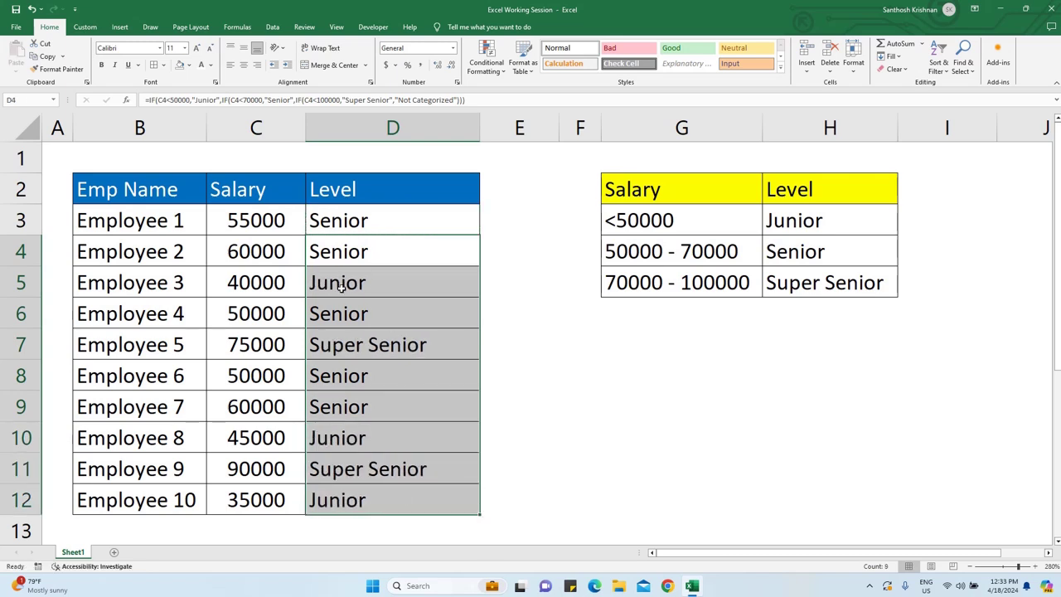
Step: Verify D4's formula references and Employee 1's 55000 salary
click(342, 258)
double_click(342, 259)
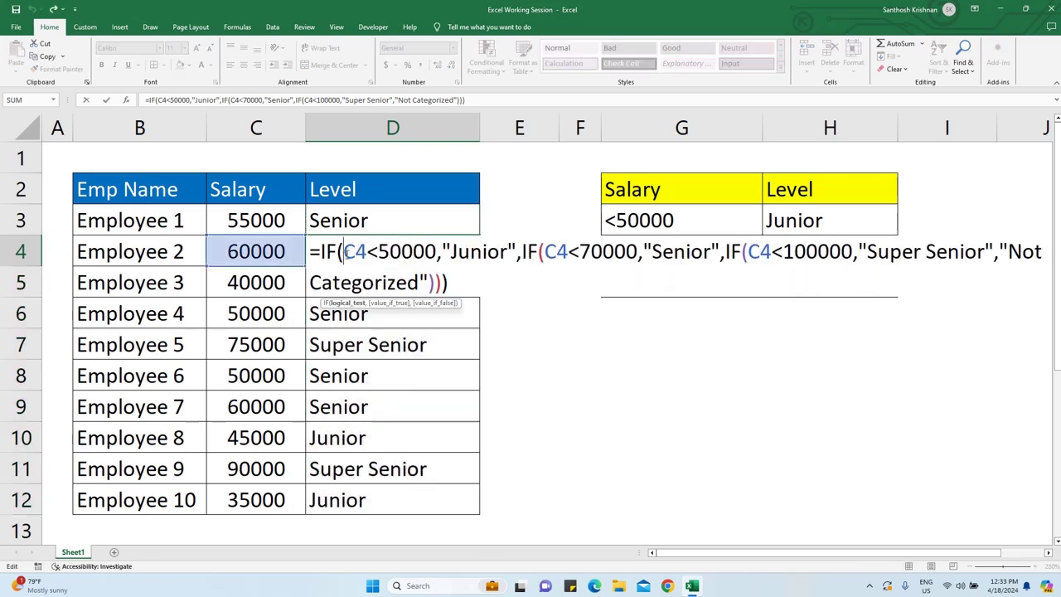
key(Escape)
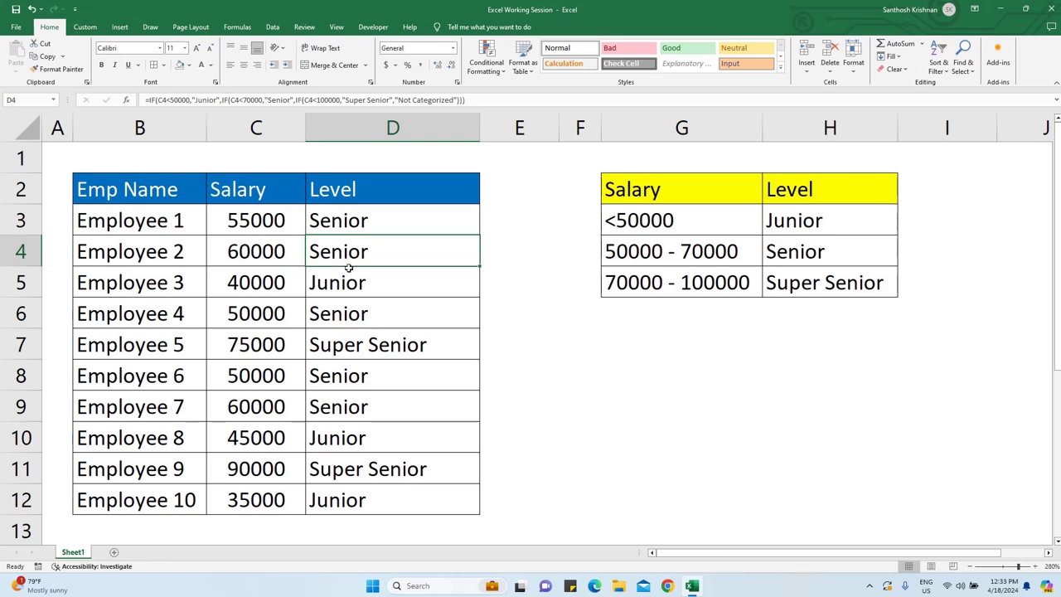
click(267, 219)
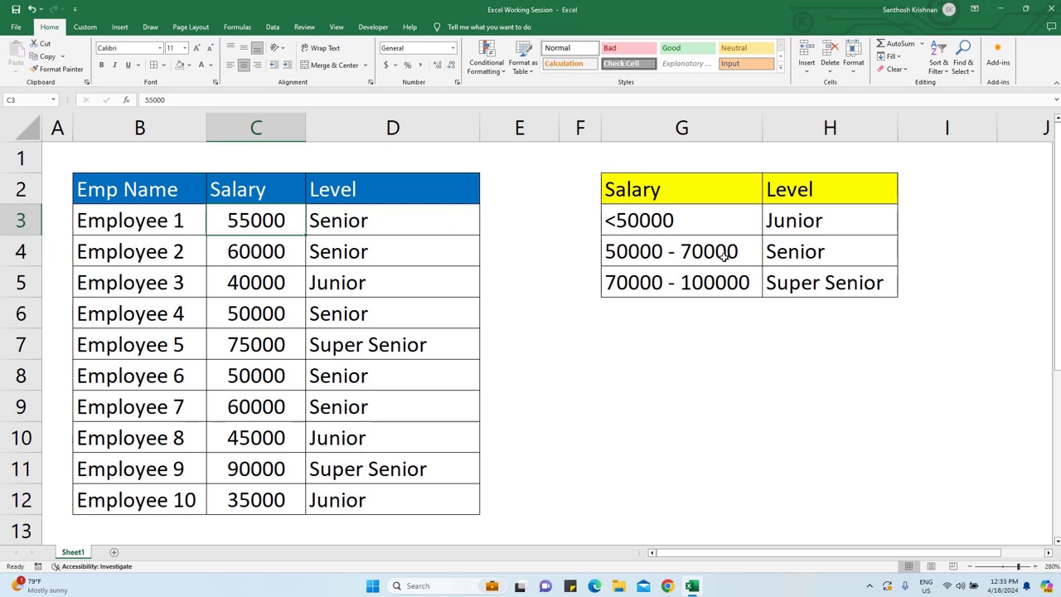
Step: Compare the Super Senior levels against the 75000 and 90000 salaries, then review D3's formula
double_click(356, 226)
key(Escape)
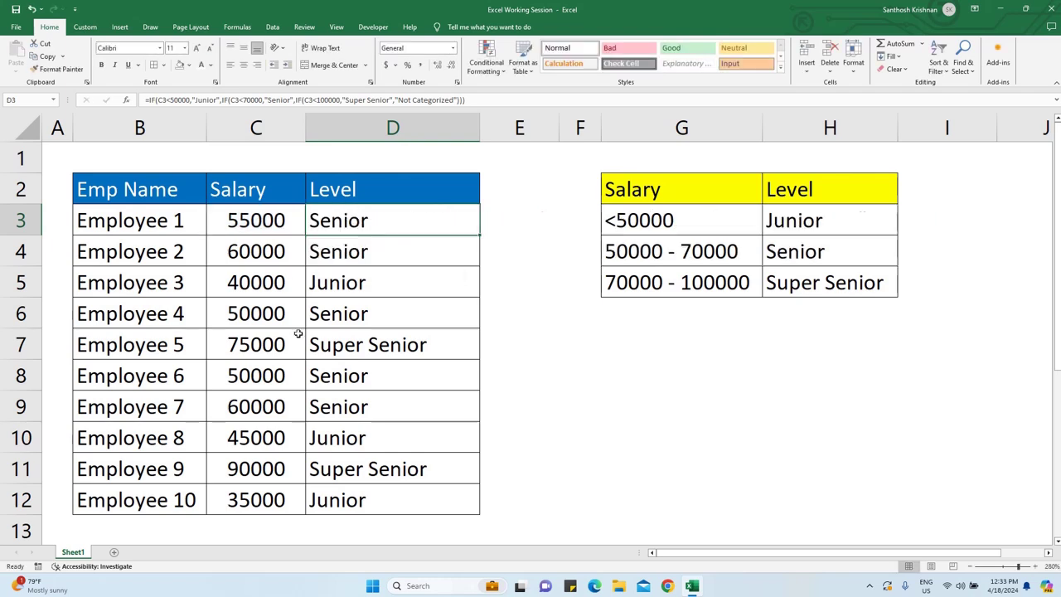
click(347, 353)
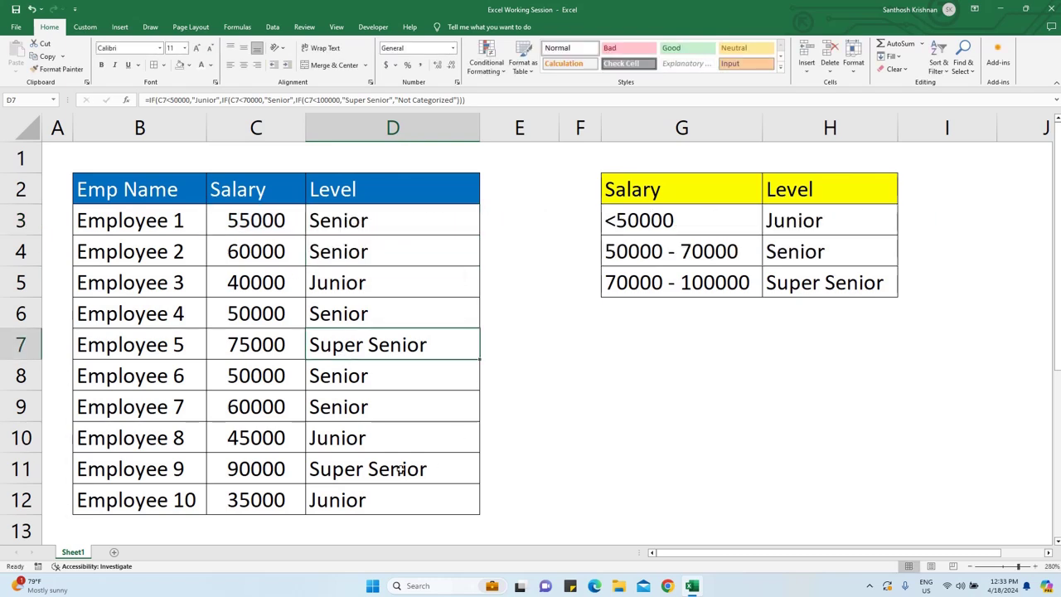
click(128, 349)
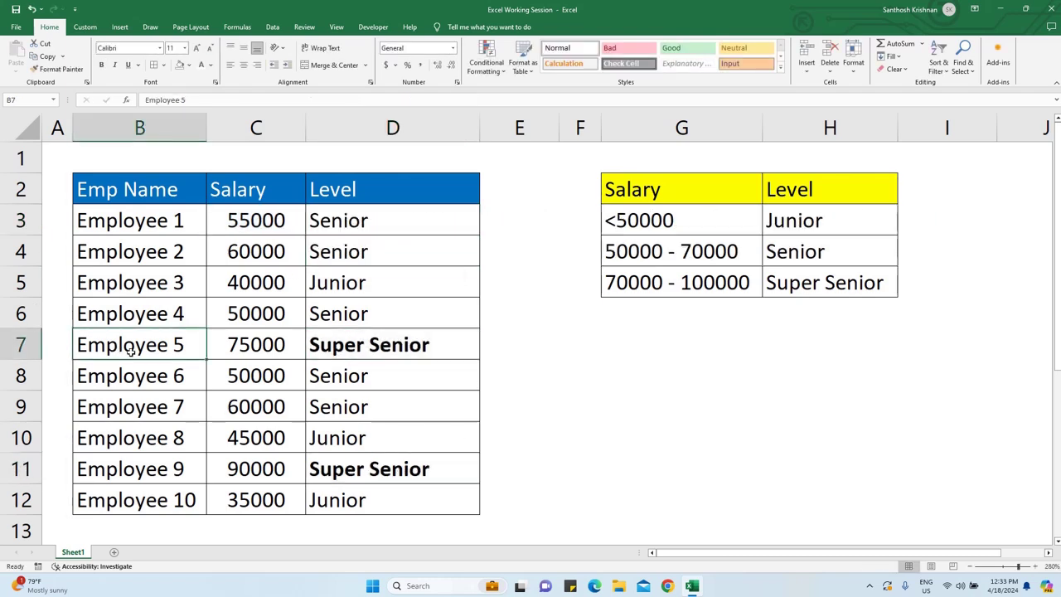
click(242, 349)
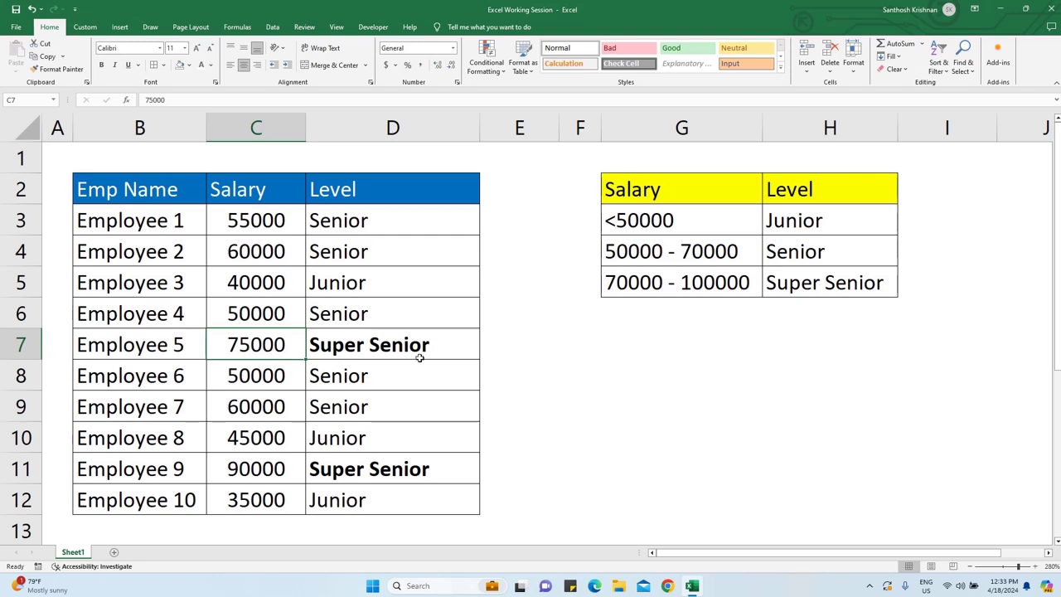
click(277, 466)
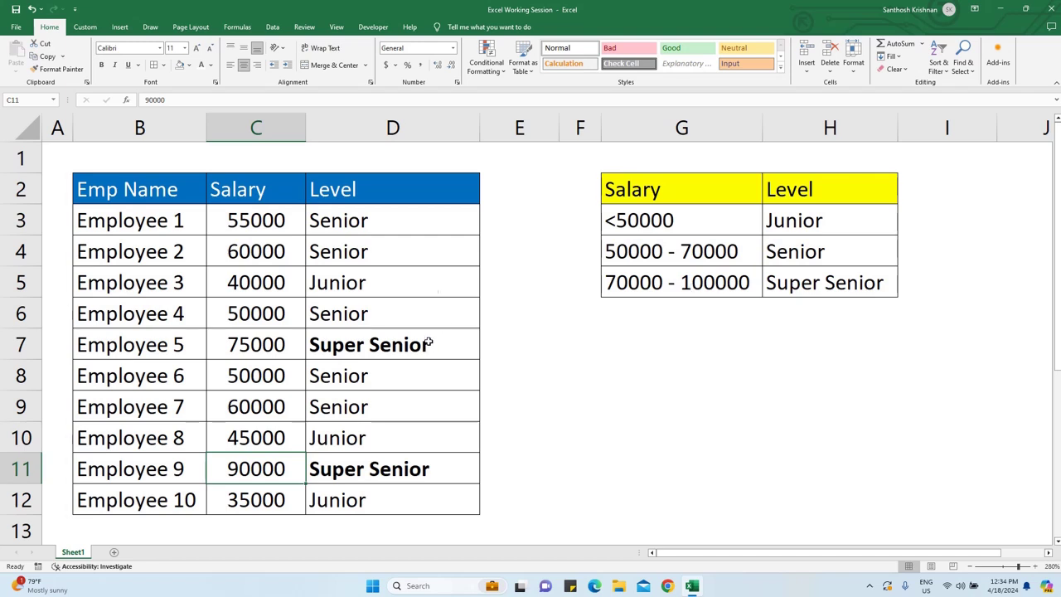
double_click(380, 221)
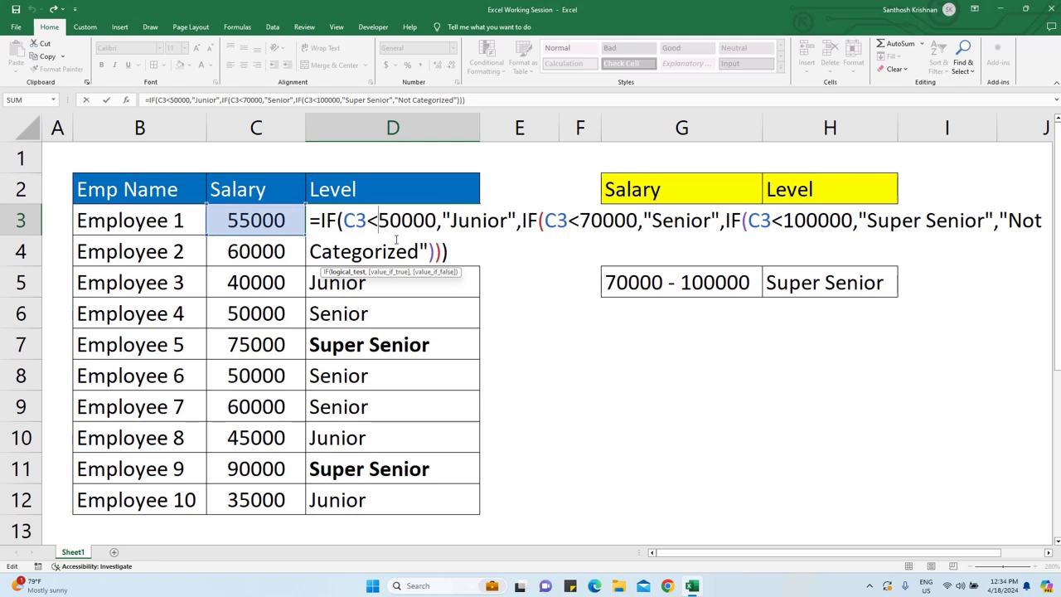
key(Escape)
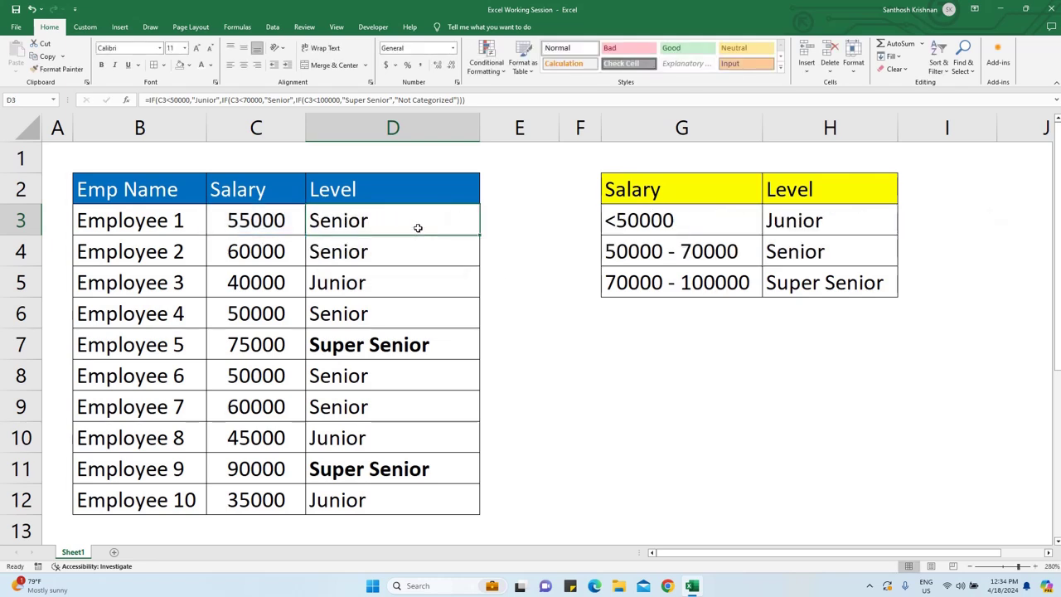
double_click(417, 230)
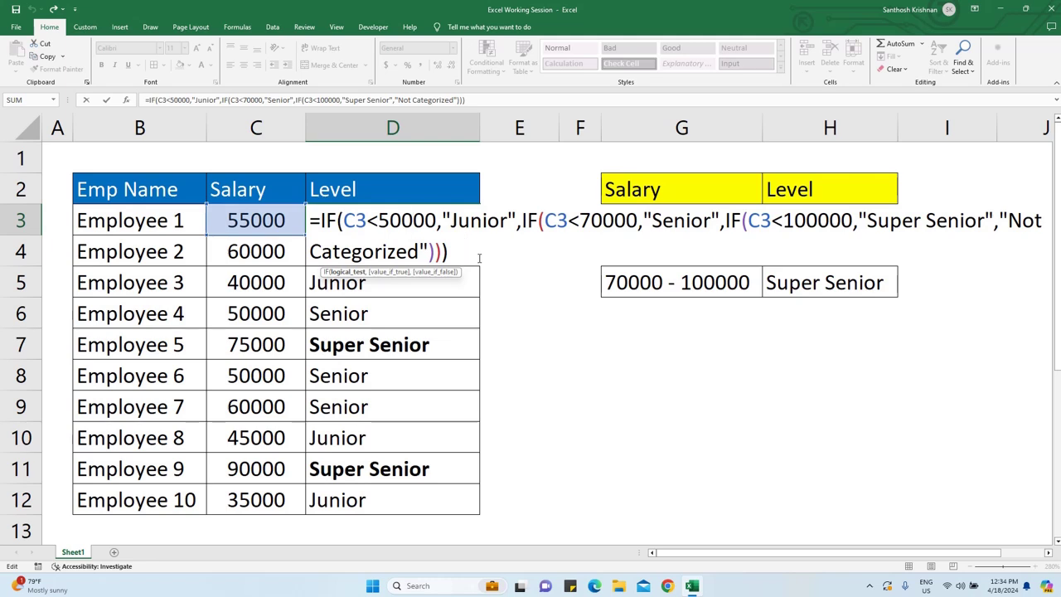
key(Escape)
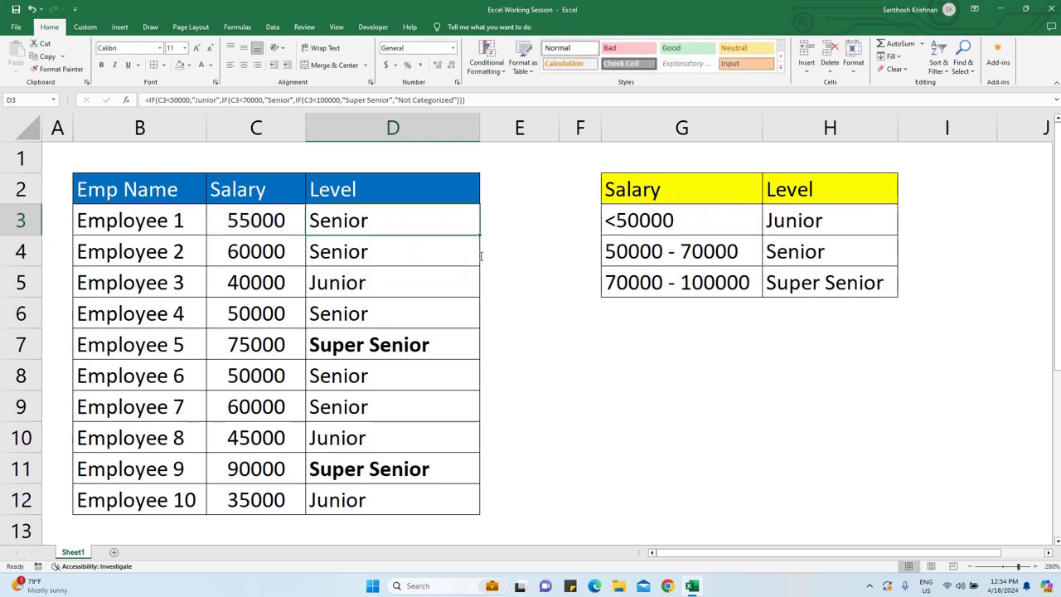
key(F2)
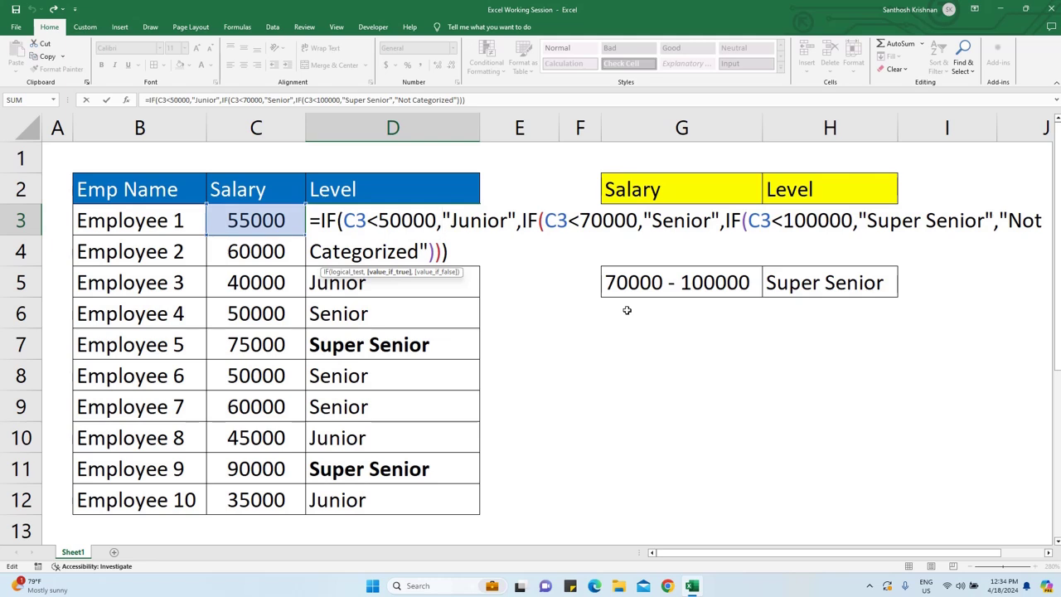
key(Escape)
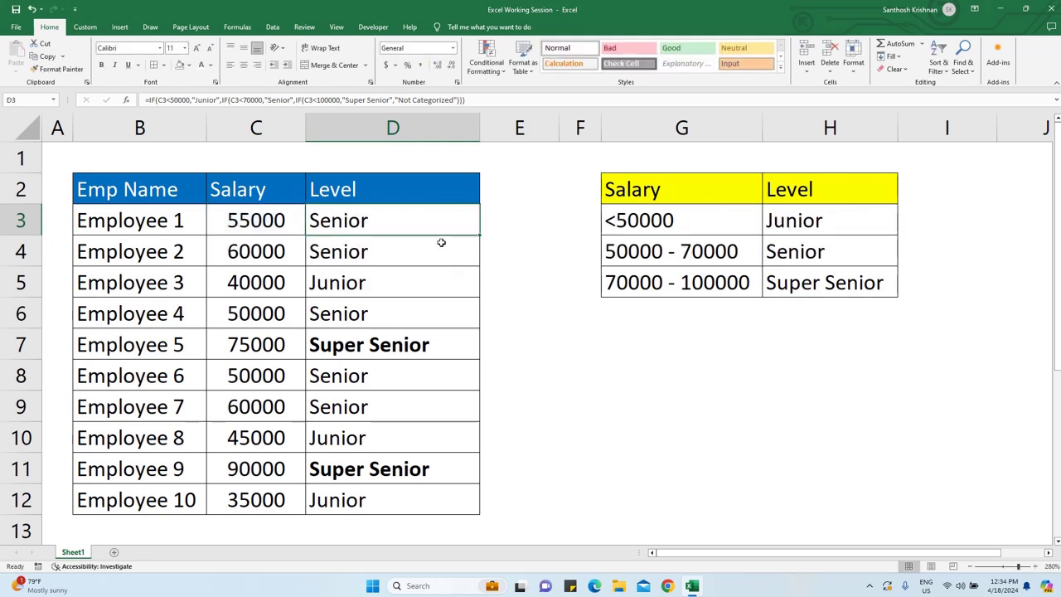
drag(441, 243, 426, 506)
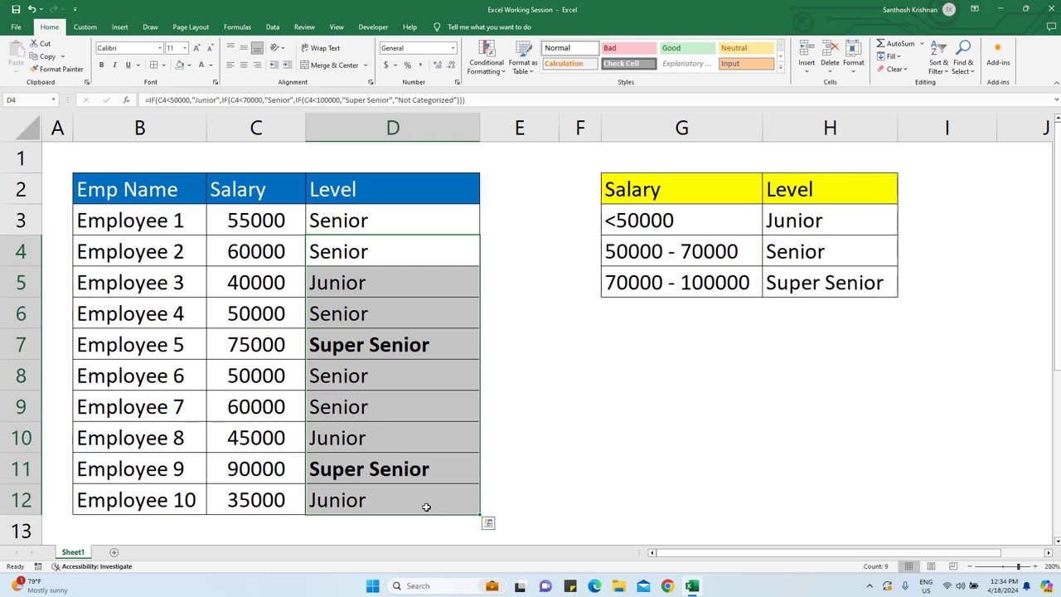
Step: Clear D4:D12 and start =IFS(C4<50000,"Junior", in D4
key(Delete)
click(389, 249)
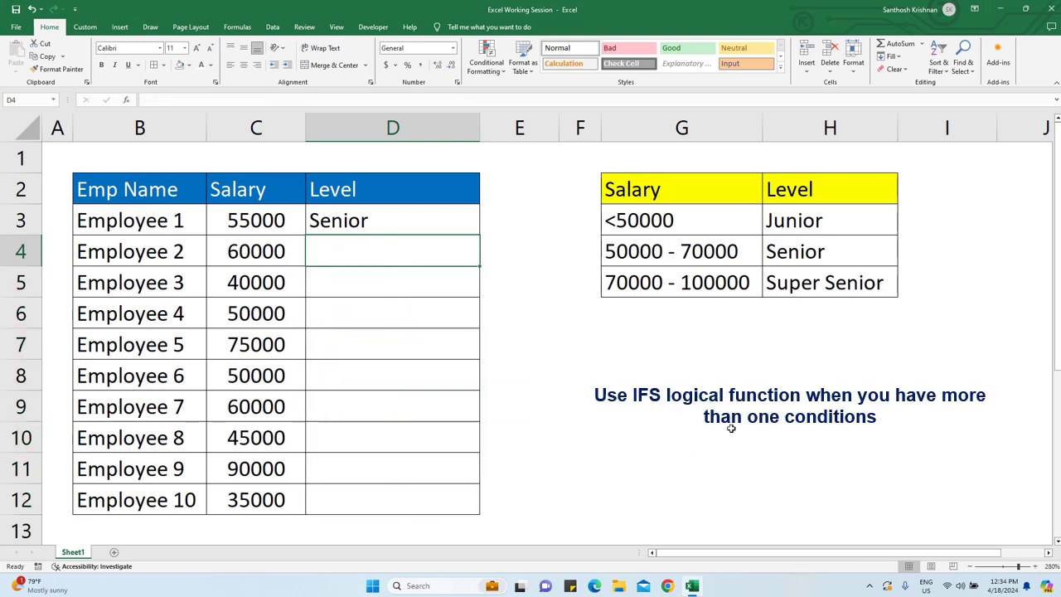
text(=IFS)
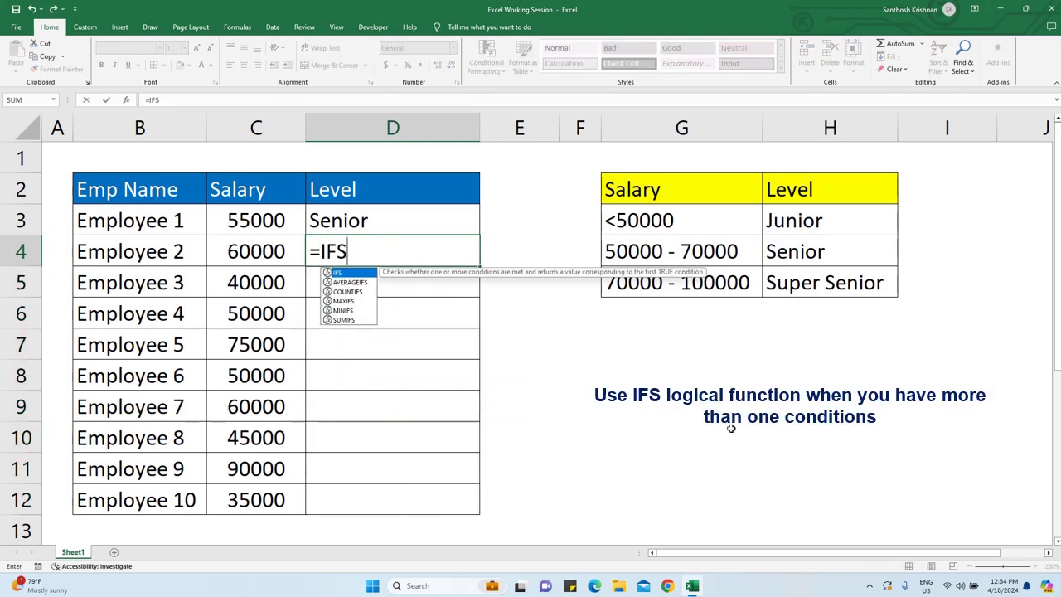
text(()
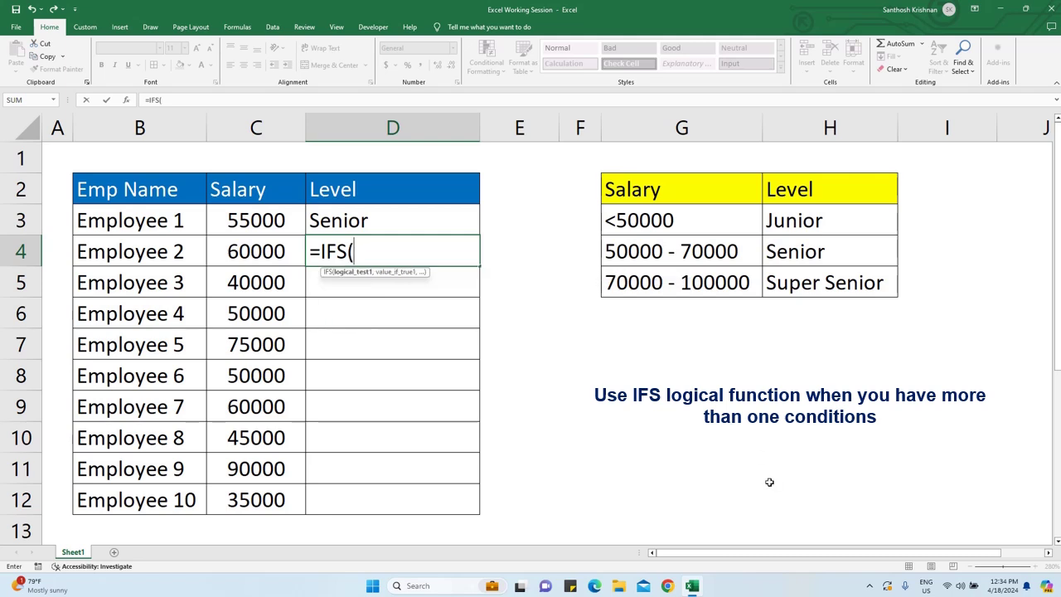
click(282, 253)
text(<)
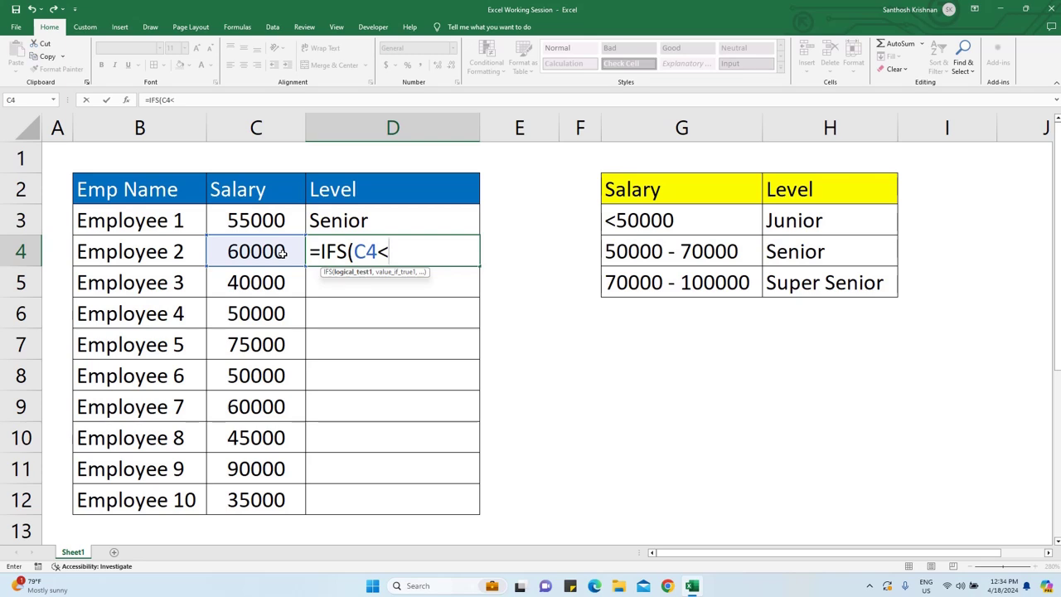
text(50000)
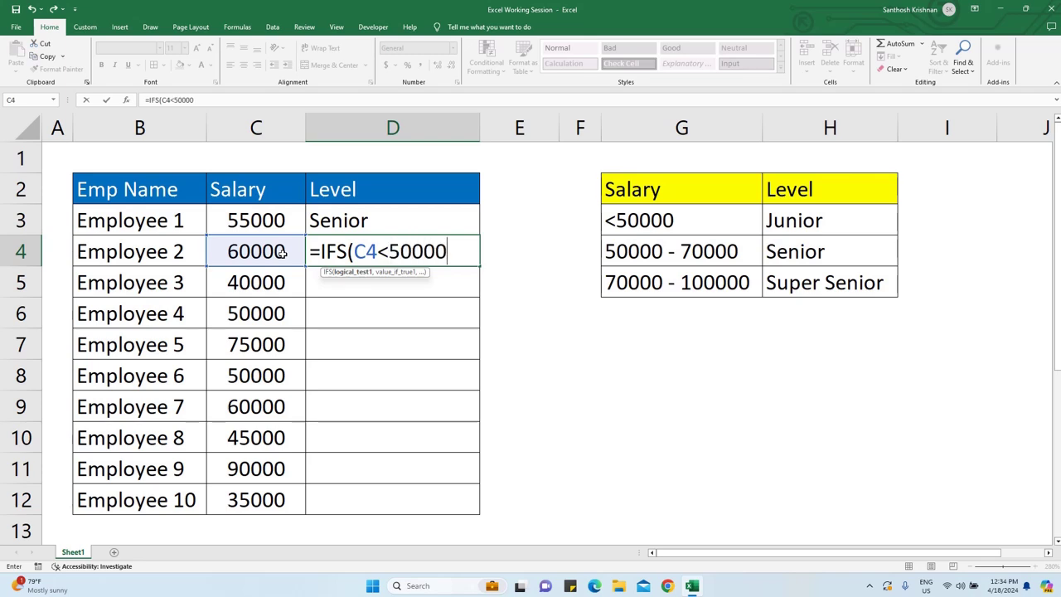
text(,)
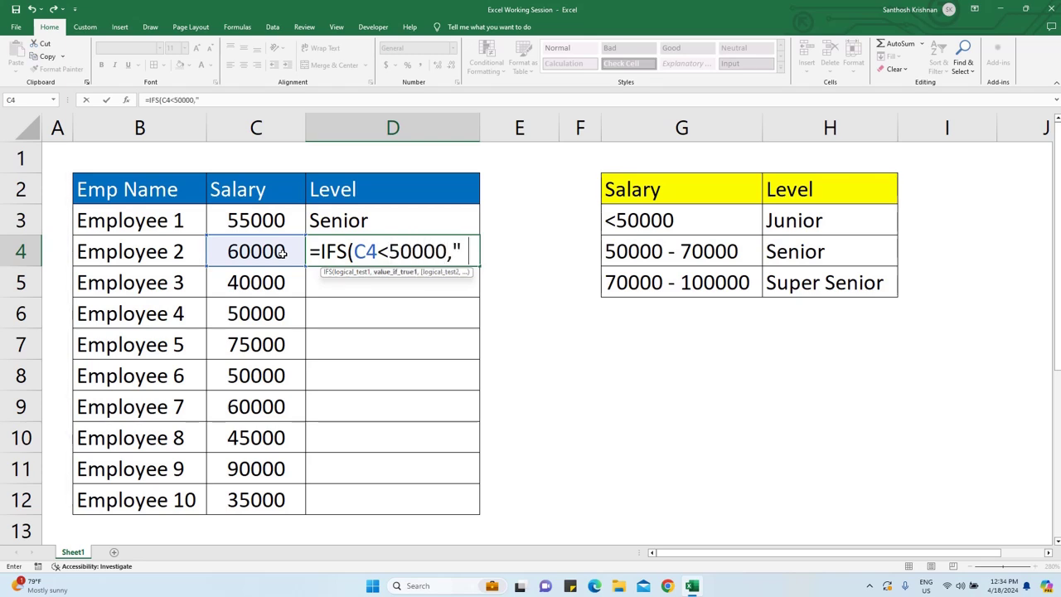
text(Junior")
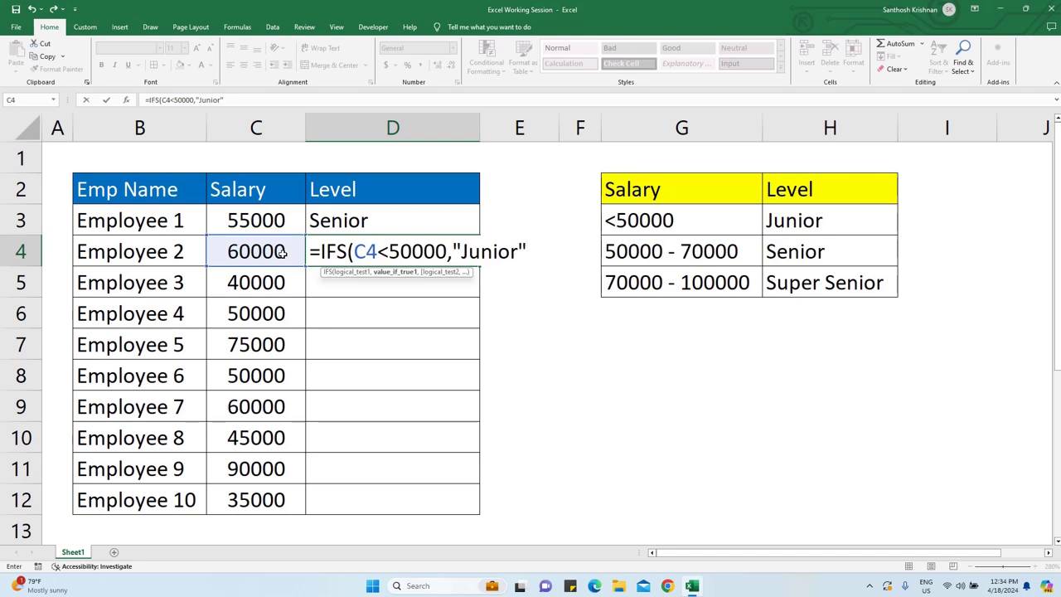
text(,)
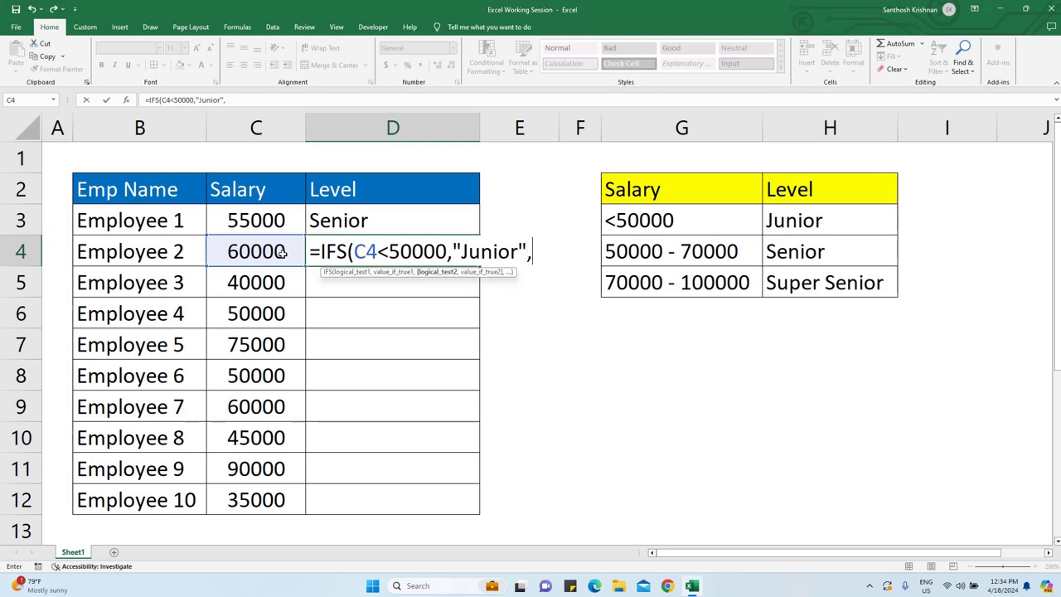
text(IF)
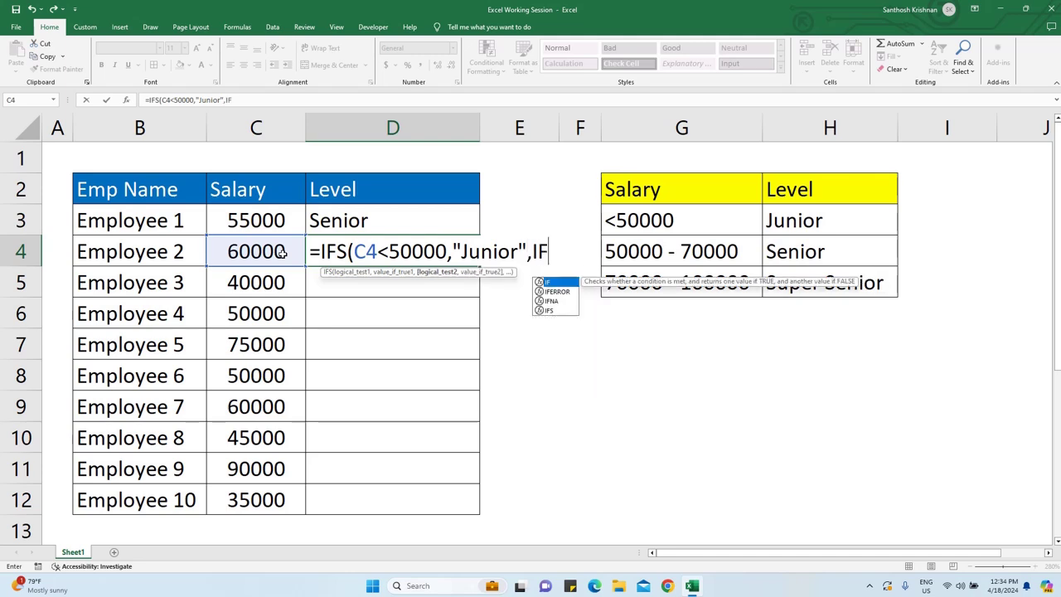
key(BackSpace)
key(BackSpace)
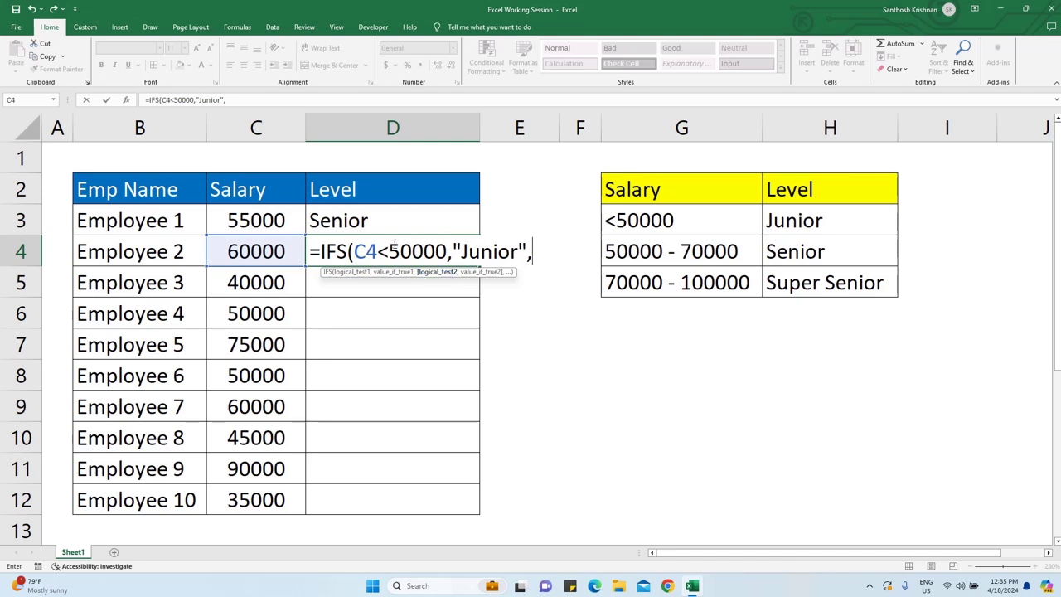
Step: Complete D4's IFS with "Senior" below 70000 and "Super Seinor" below 100000, then commit
click(282, 249)
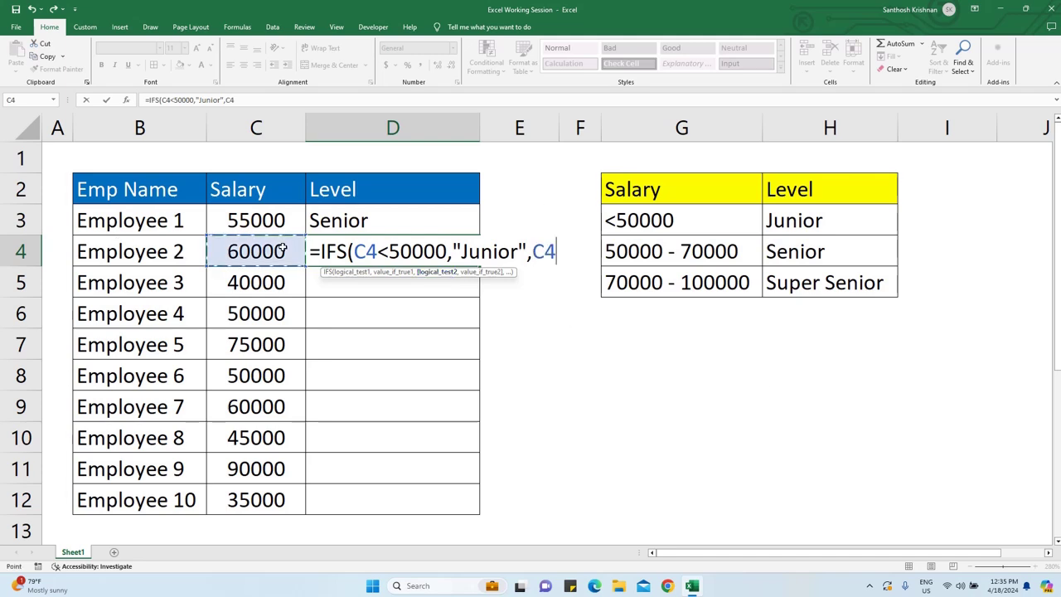
text(<)
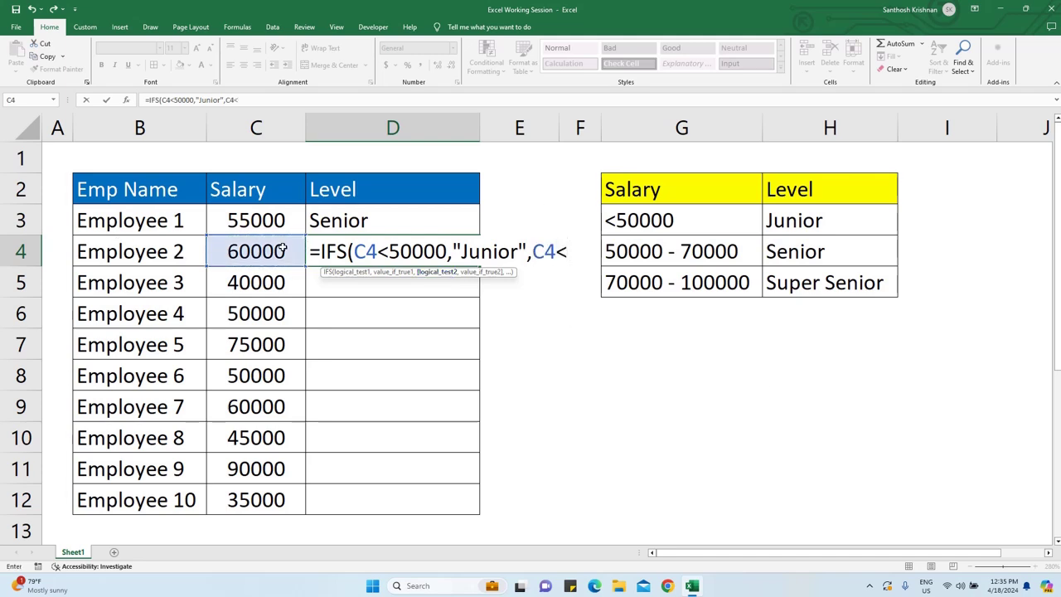
text(7)
text(0)
text(00000,)
key(BackSpace)
key(BackSpace)
text(,)
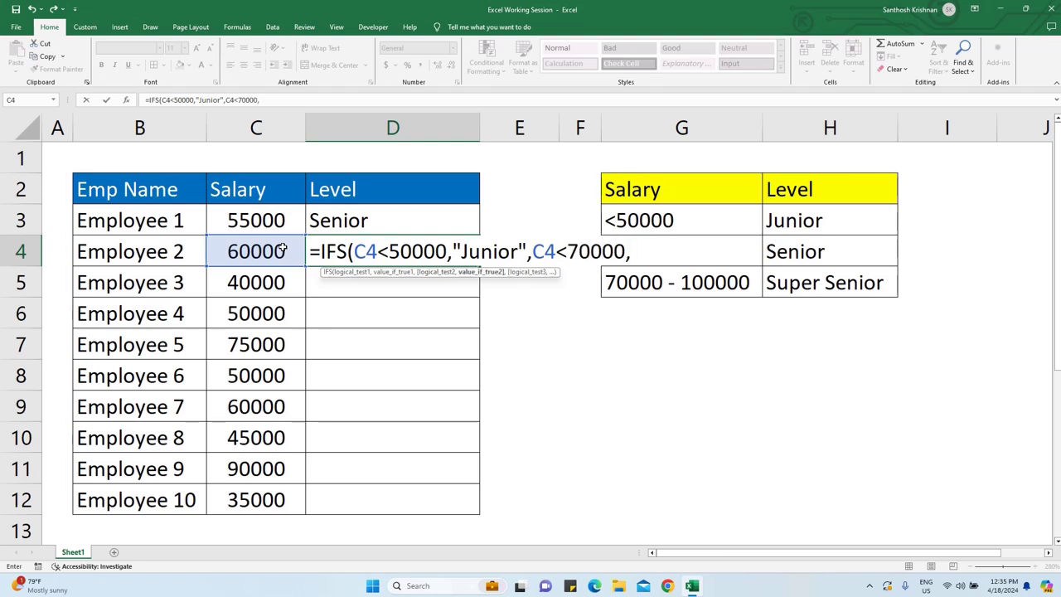
text("Senior",)
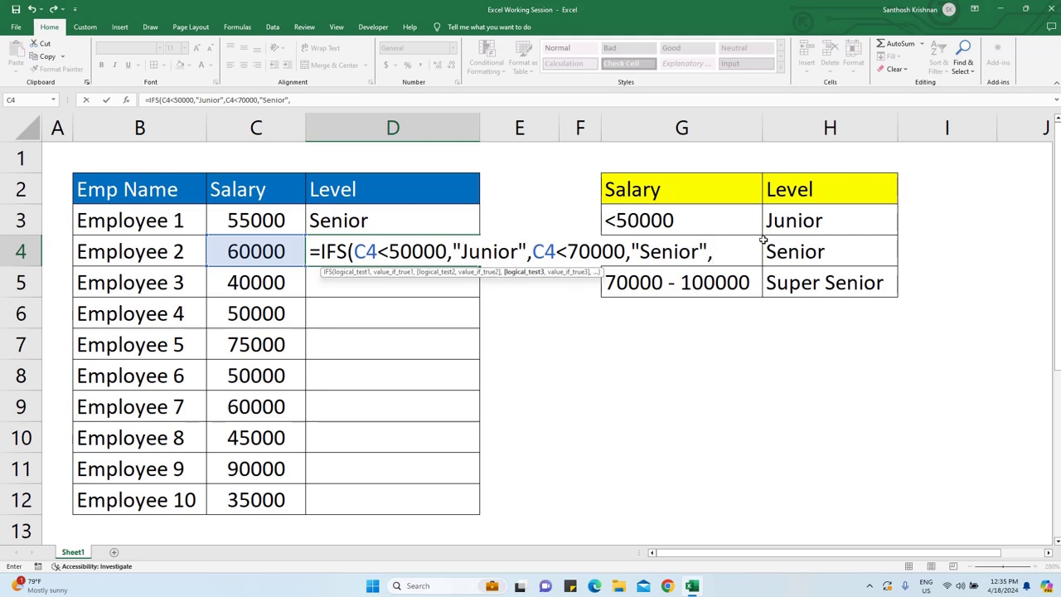
text(C4<)
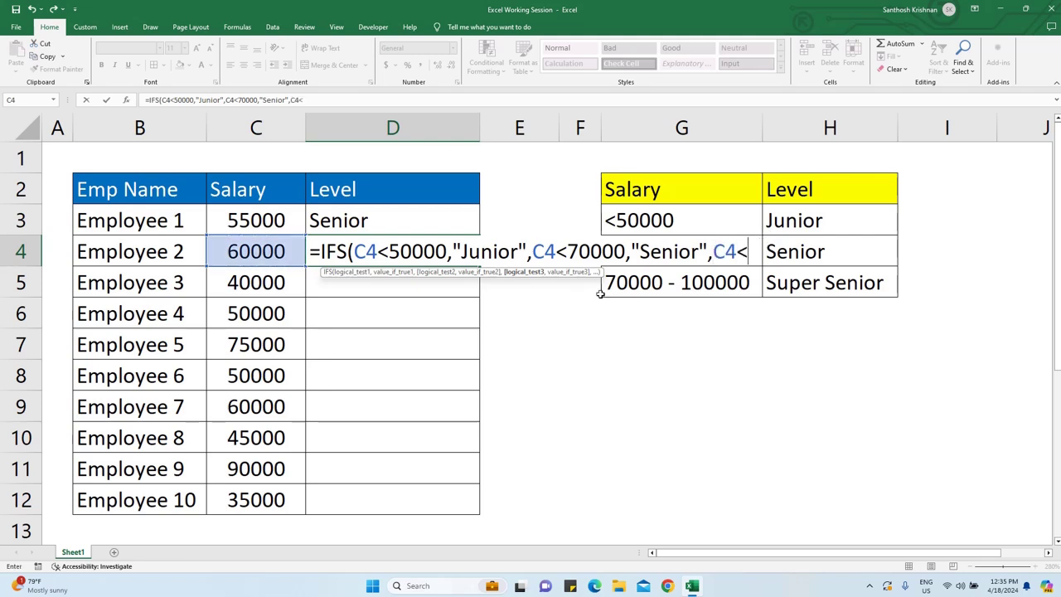
text(100000)
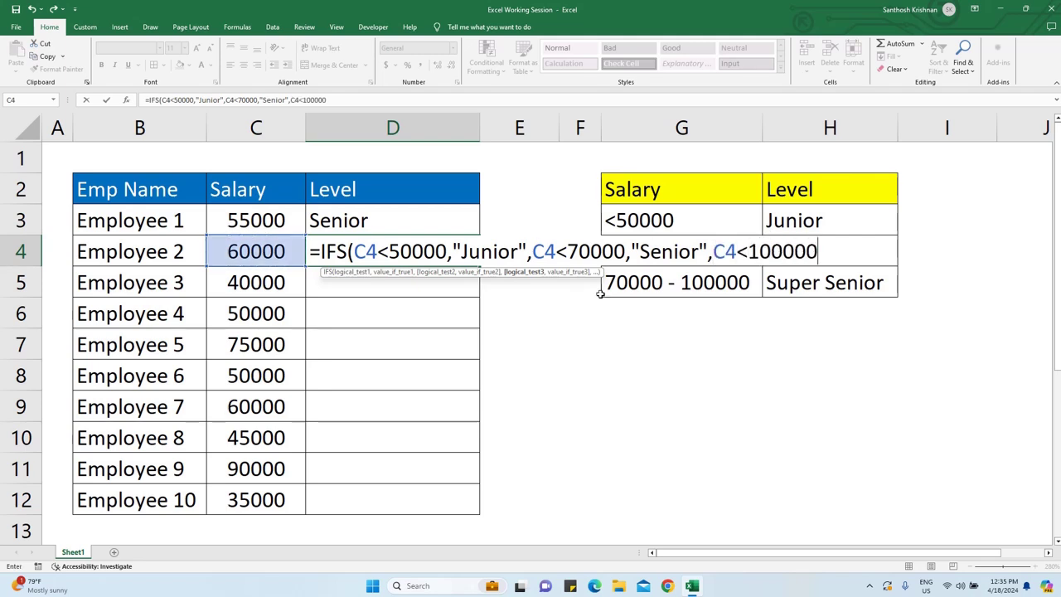
text(, )
text(Super Seinor")
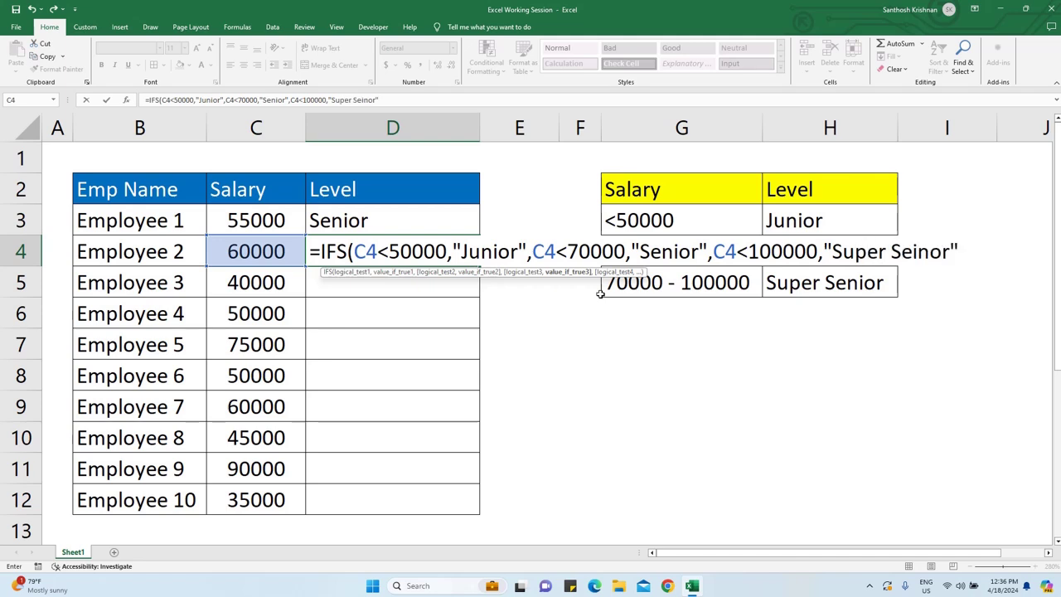
text())
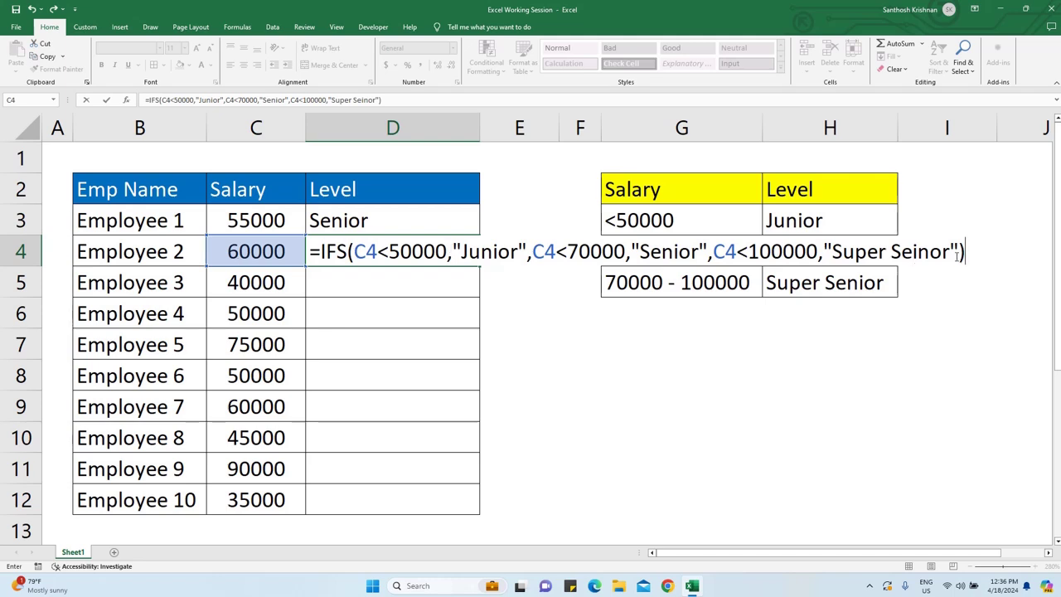
key(Return)
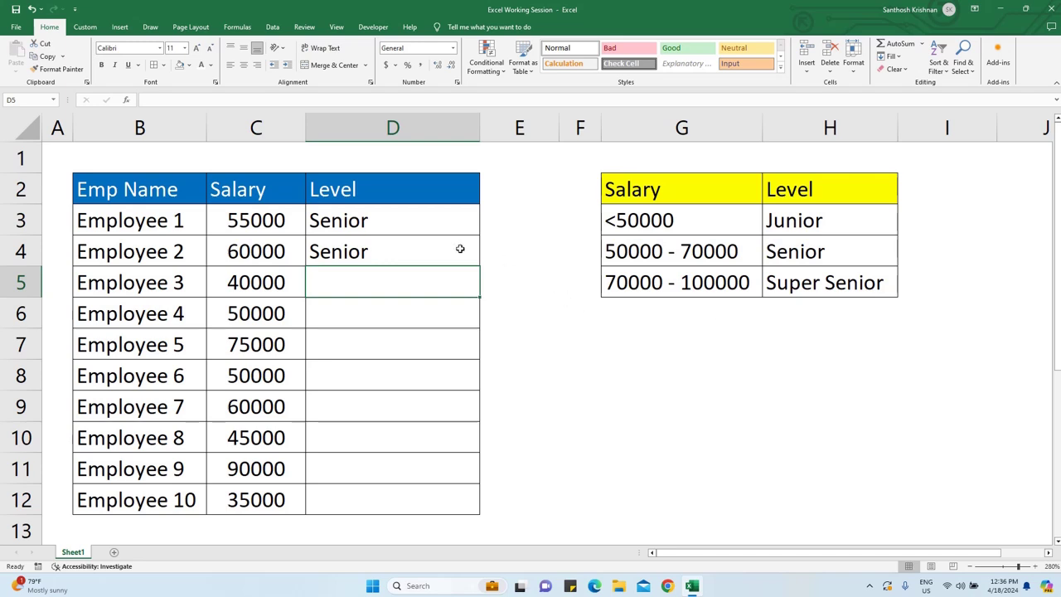
Step: Fill D4's IFS formula down to D12, then compare D3's IF with D4's IFS
click(468, 261)
drag(480, 265, 483, 514)
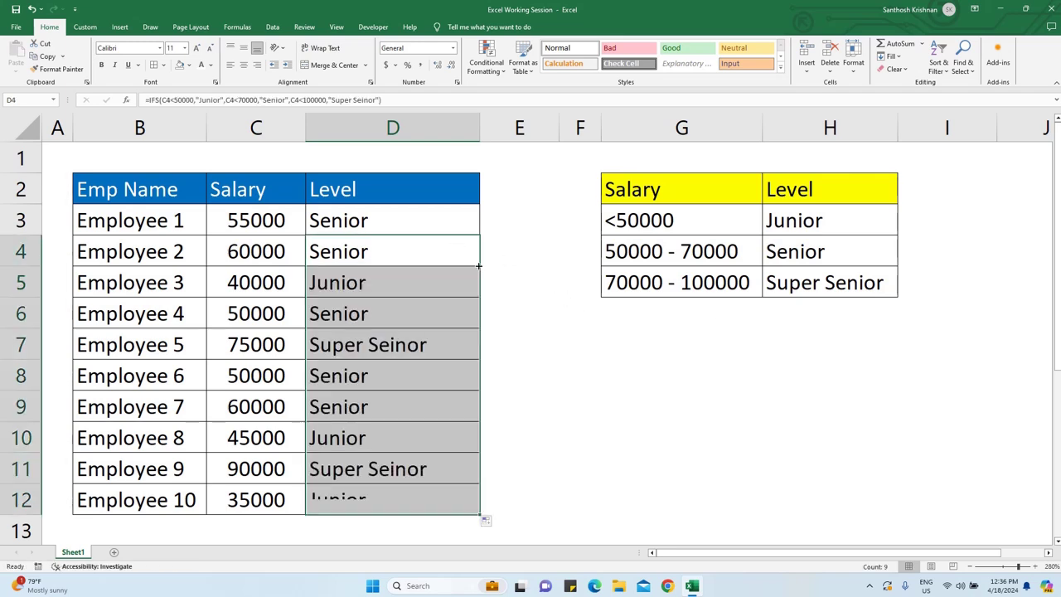
click(377, 226)
double_click(377, 225)
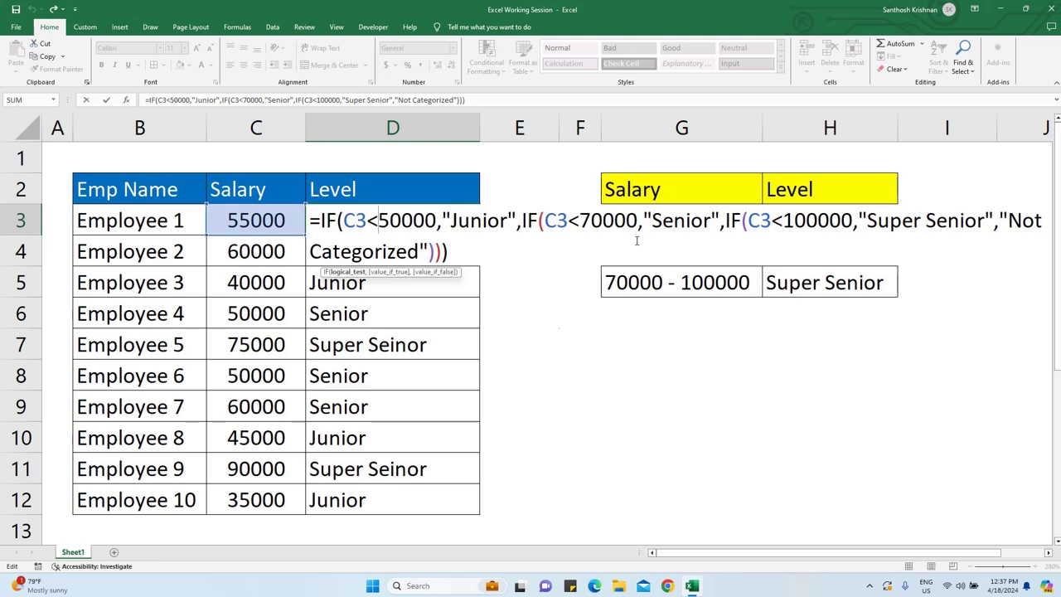
key(Return)
double_click(395, 246)
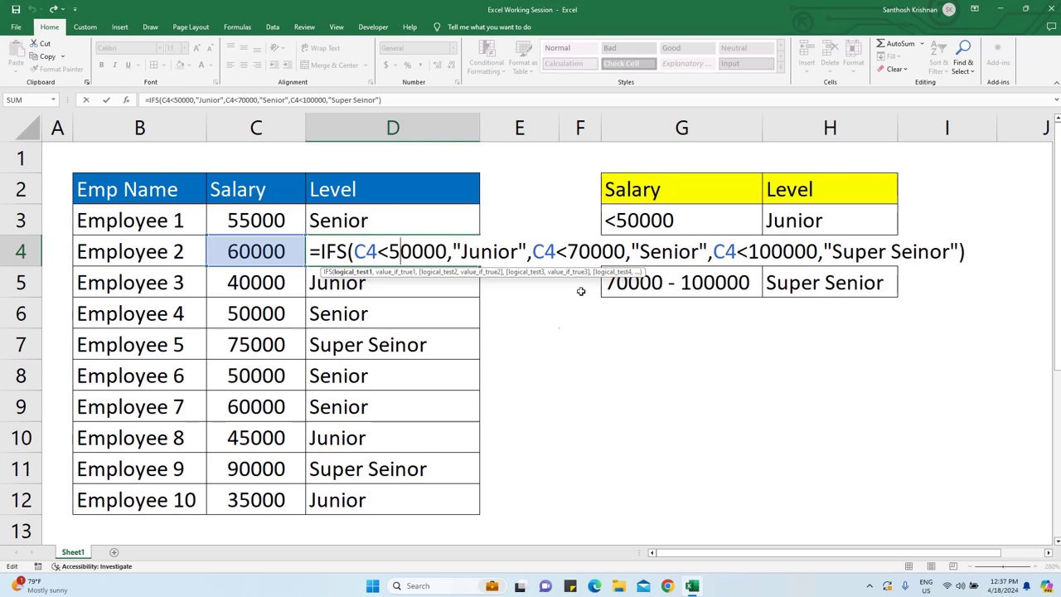
key(ctrl+Return)
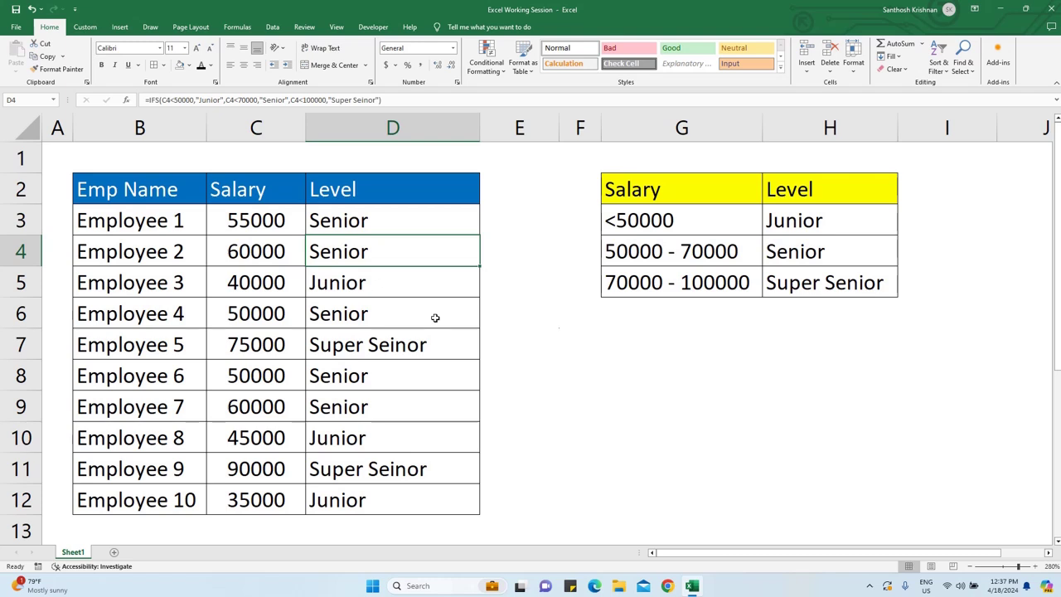